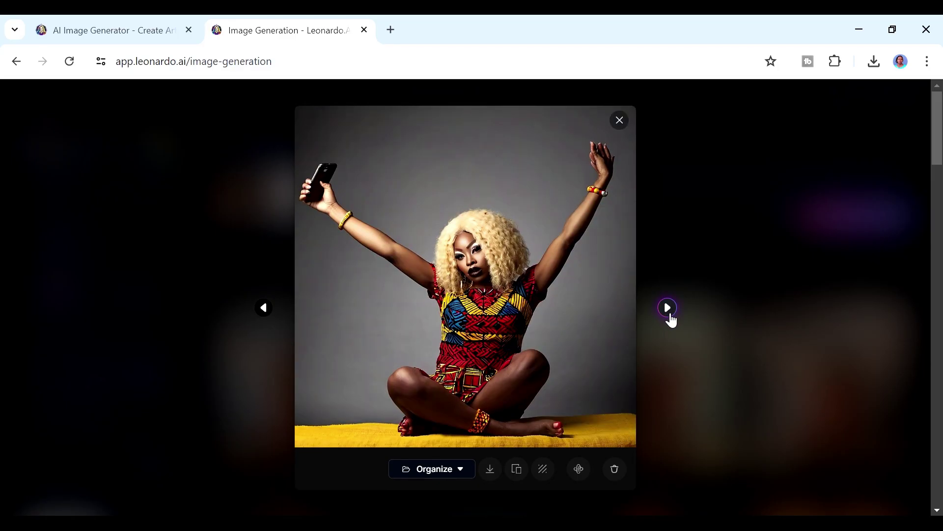
View the remaining generated images of the seated woman with raised arms at full size, and close the viewer.
{"action": "left_click", "coordinate": [669, 314]}
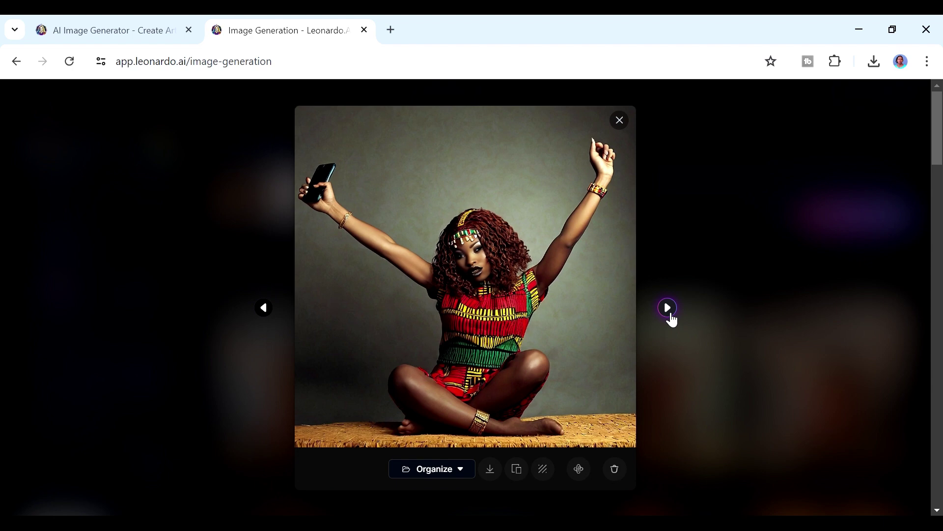
{"action": "left_click", "coordinate": [668, 309]}
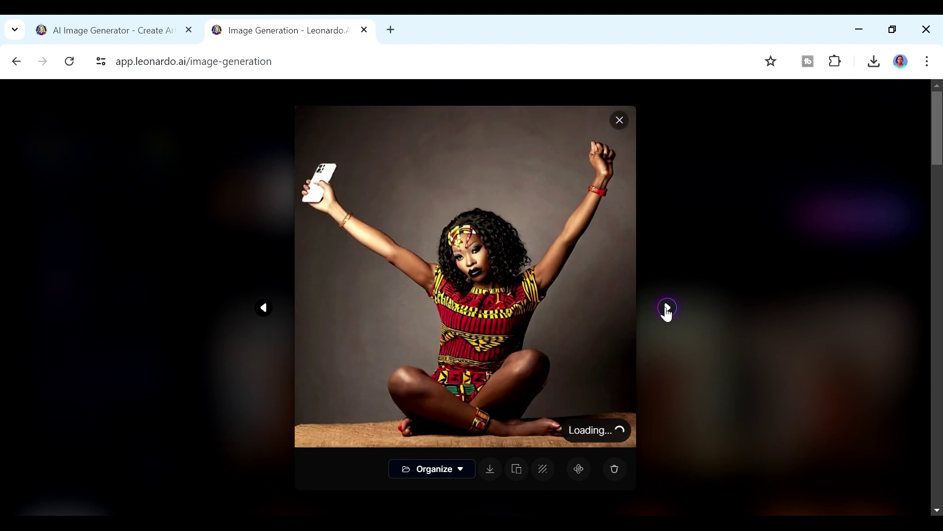
{"action": "left_click", "coordinate": [619, 120]}
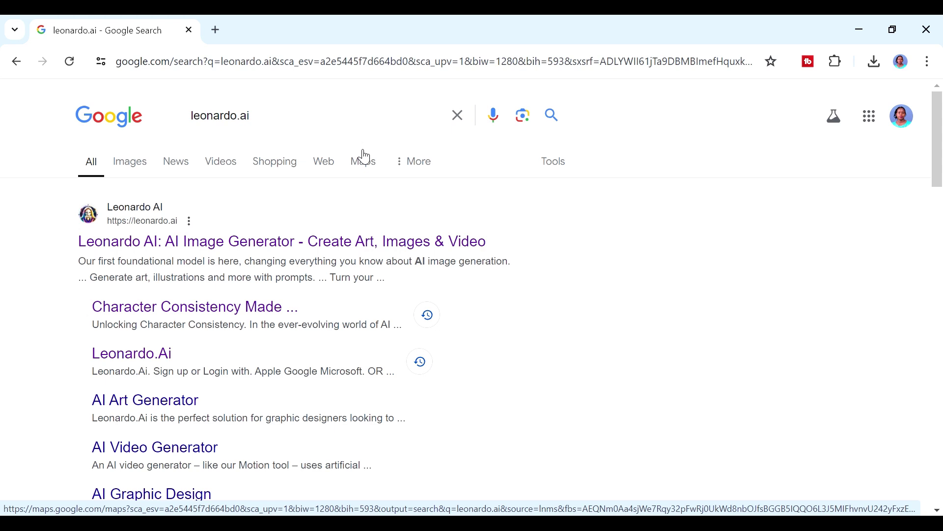
Open the Leonardo AI website from the search results and launch its web app.
{"action": "left_click", "coordinate": [189, 251]}
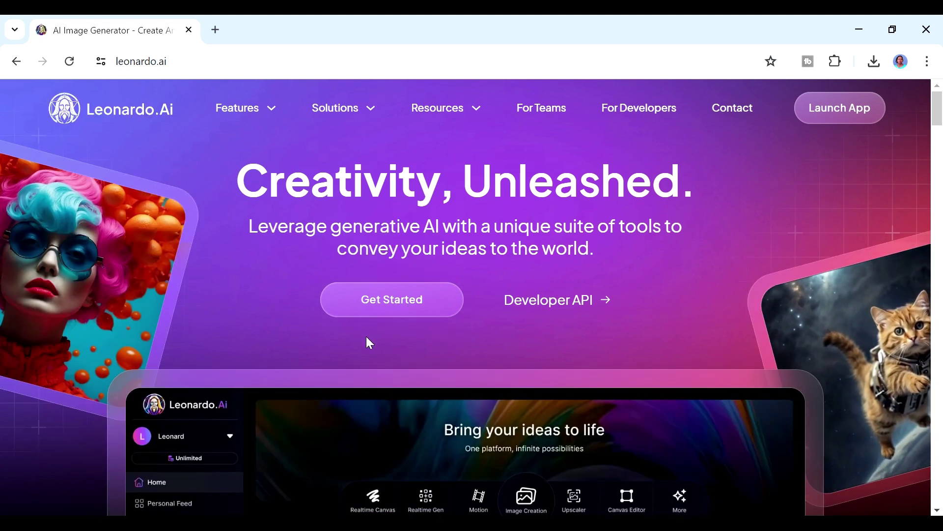
{"action": "left_click", "coordinate": [849, 118]}
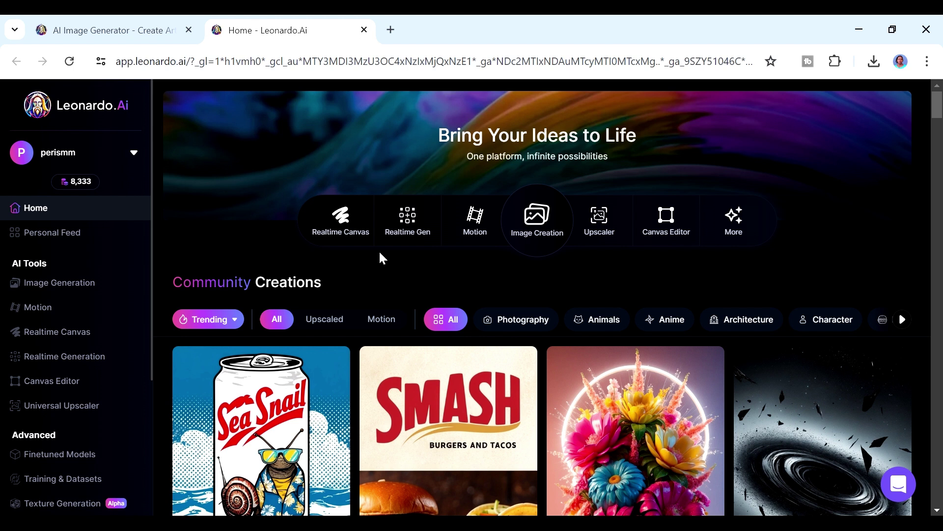
Check the fast token balance and the subscription plans, and return to the home page.
{"action": "mouse_move", "coordinate": [94, 184]}
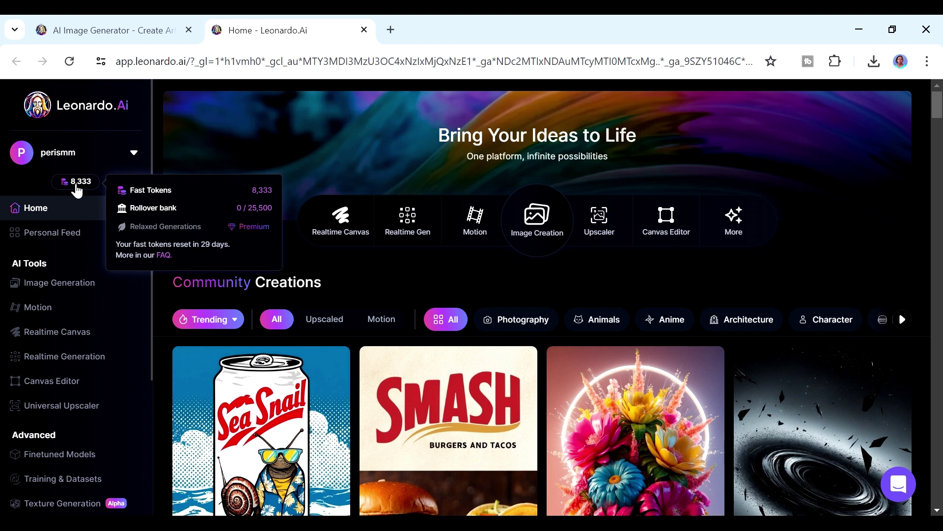
{"action": "left_click", "coordinate": [76, 183]}
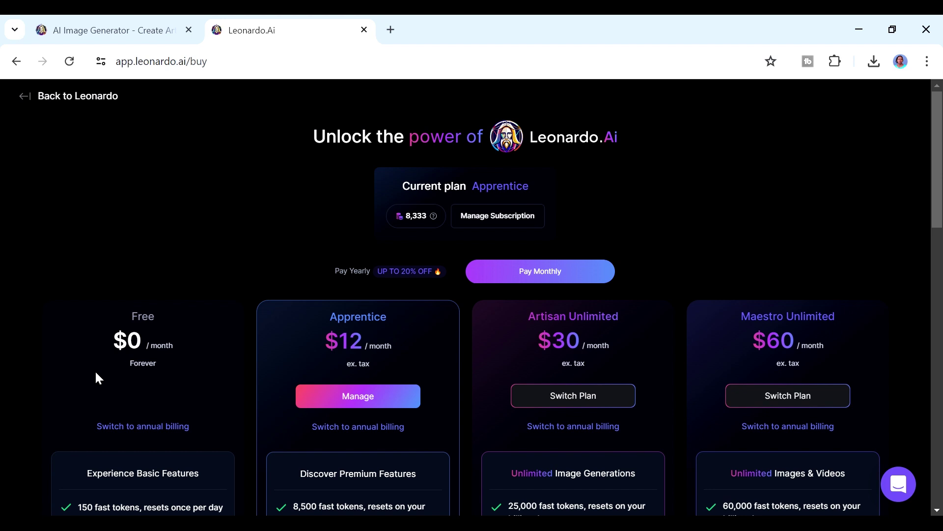
{"action": "left_click", "coordinate": [19, 63]}
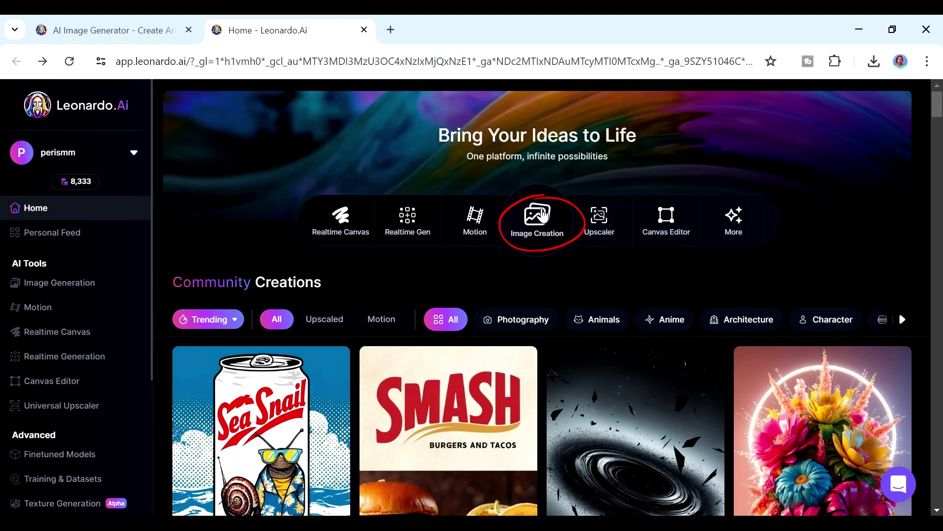
Open Image Creation and enter the prompt "A very beautiful african woman seated on an arm chair wearing a red kente pattern dress.".
{"action": "left_click", "coordinate": [537, 222]}
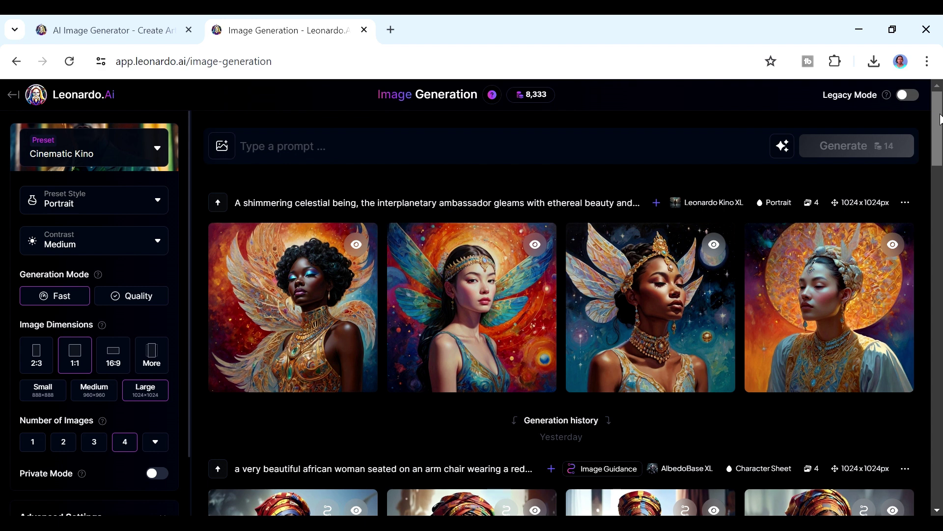
{"action": "mouse_move", "coordinate": [278, 240]}
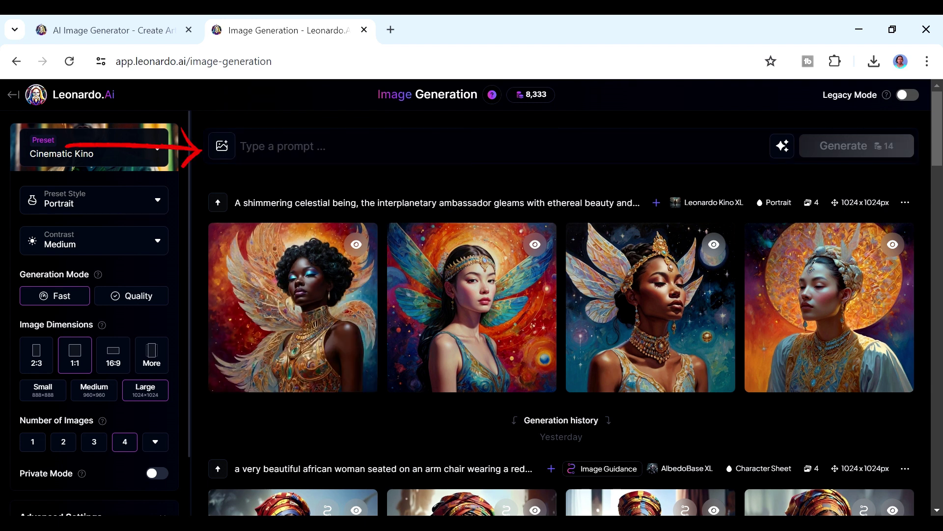
{"action": "left_click", "coordinate": [240, 146]}
{"action": "type", "text": "A very beautiful african woman seated on an arm chair wearing a red kente pattern dress."}
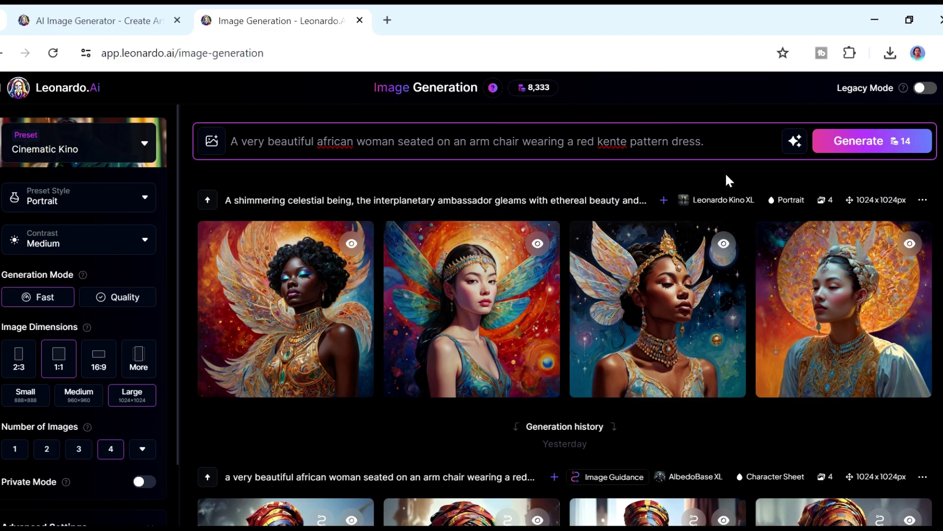
Rewrite the current prompt with the AI Improve Prompt option.
{"action": "mouse_move", "coordinate": [828, 219]}
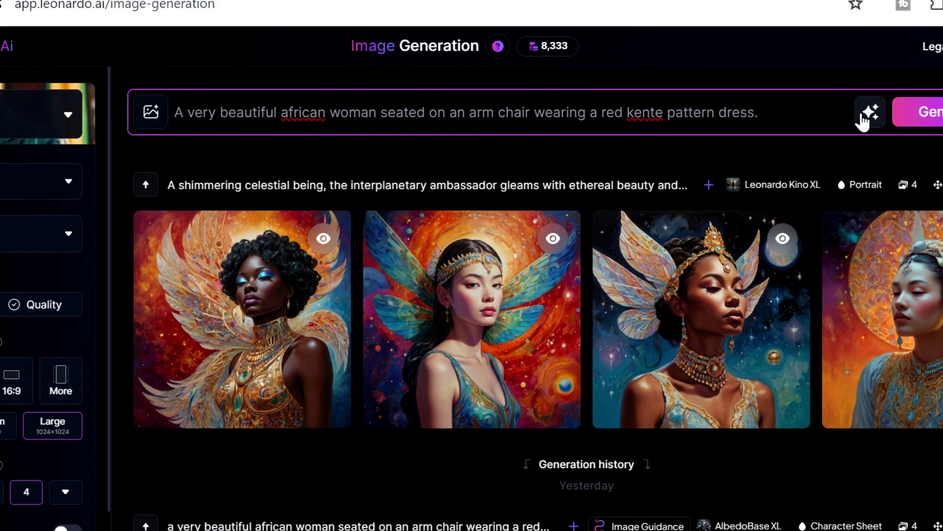
{"action": "left_click", "coordinate": [866, 118]}
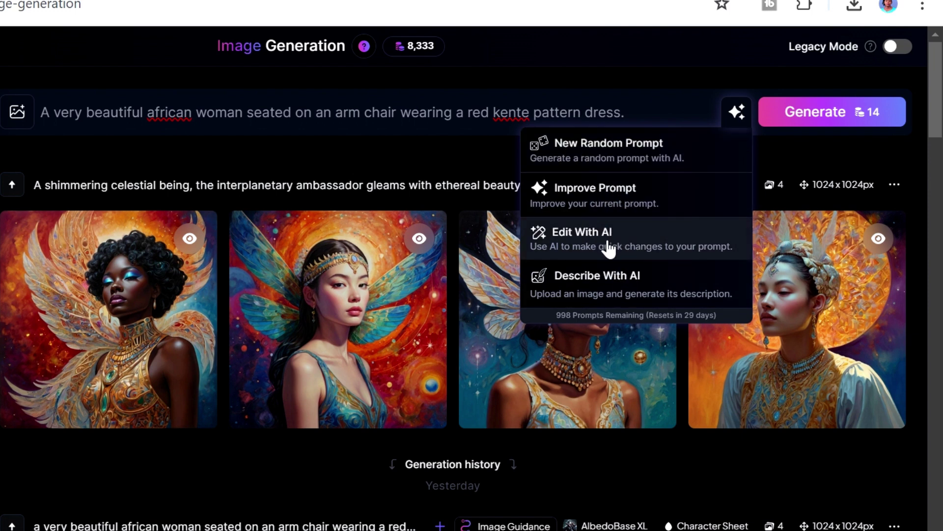
{"action": "left_click", "coordinate": [607, 207]}
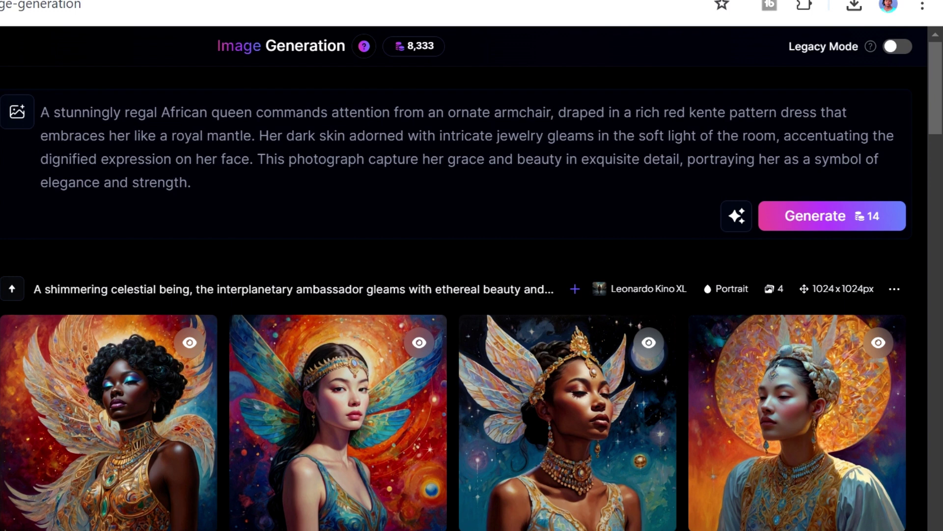
Look at the image input choices of Describe With AI and close them without selecting an image.
{"action": "left_click", "coordinate": [735, 216]}
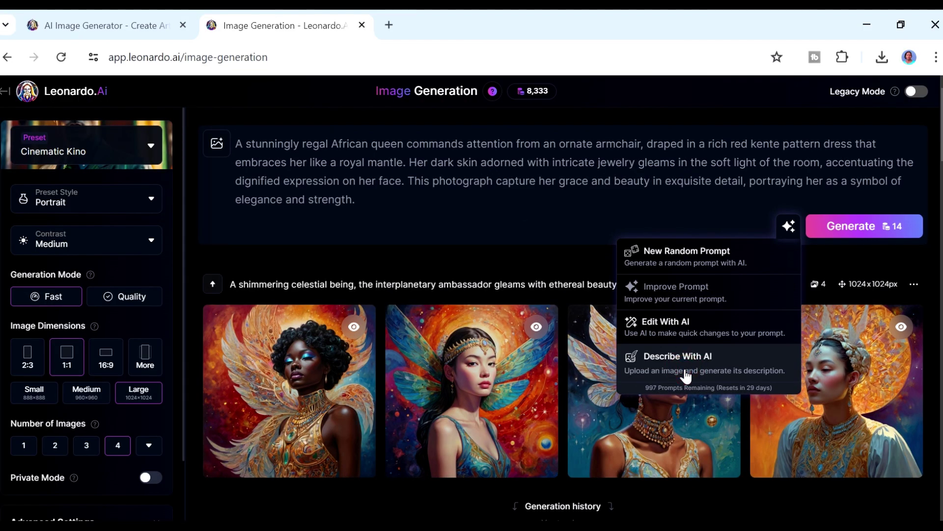
{"action": "left_click", "coordinate": [607, 398]}
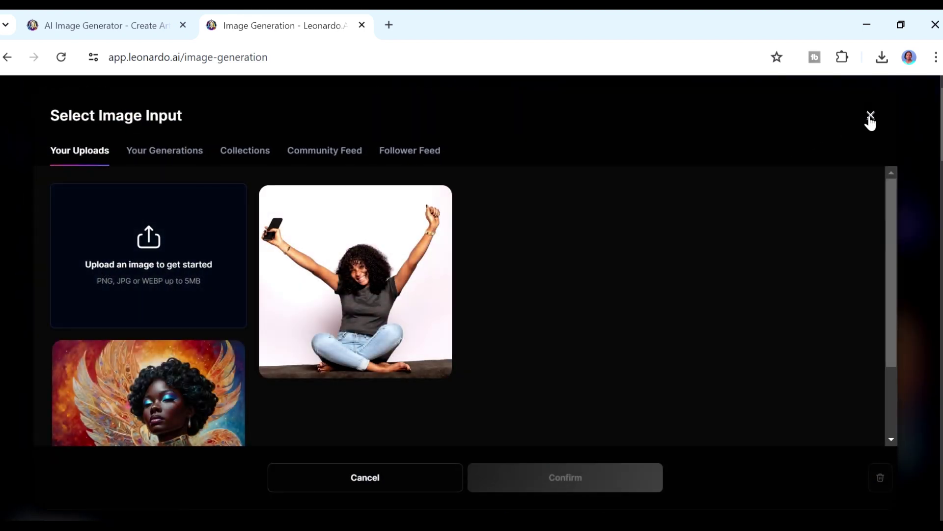
{"action": "left_click", "coordinate": [870, 117]}
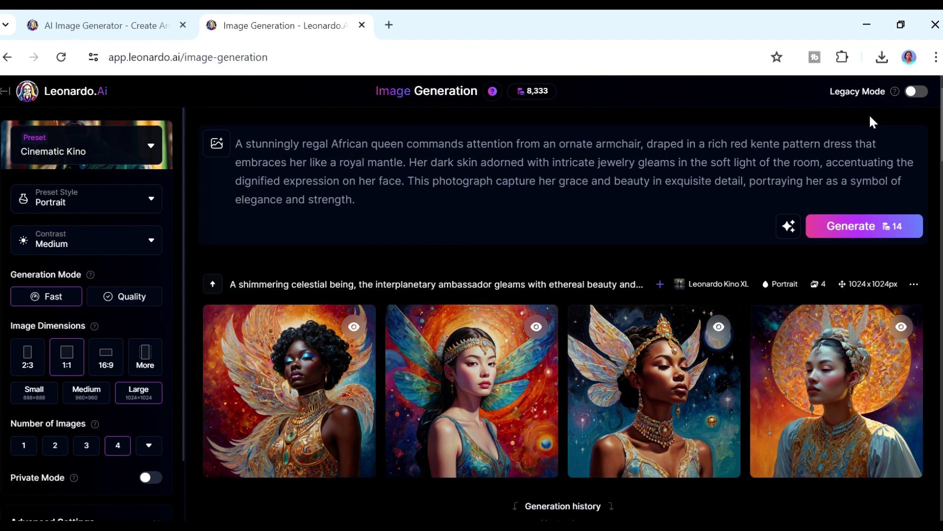
Generate four images from the improved prompt and view each one at full size.
{"action": "left_click", "coordinate": [857, 227]}
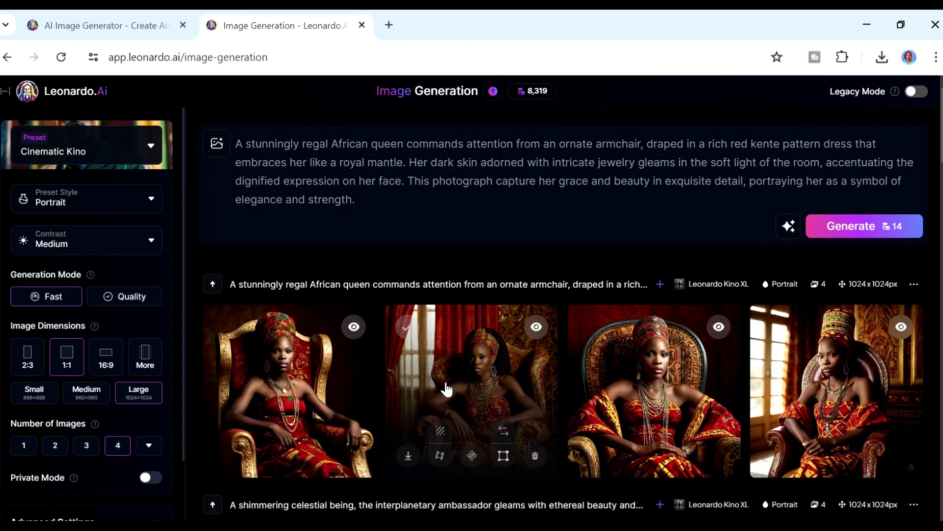
{"action": "left_click", "coordinate": [322, 383]}
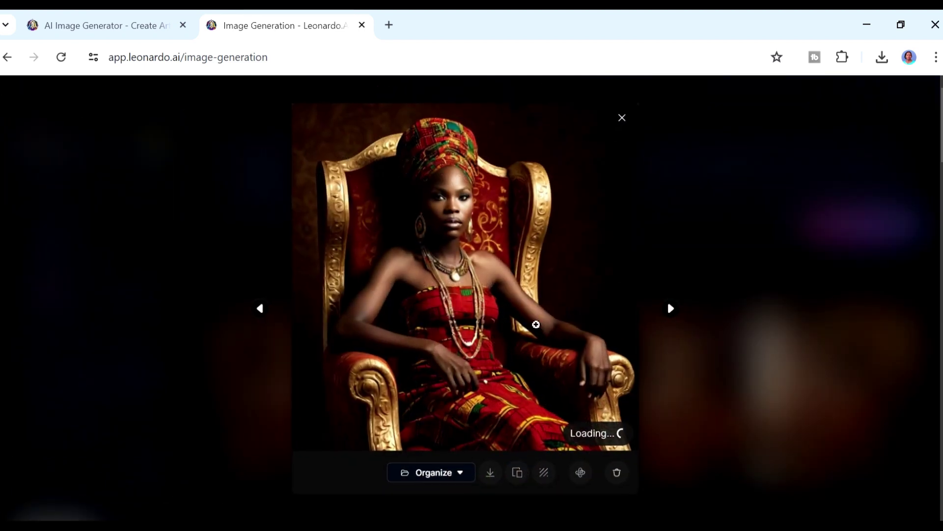
{"action": "left_click", "coordinate": [672, 309]}
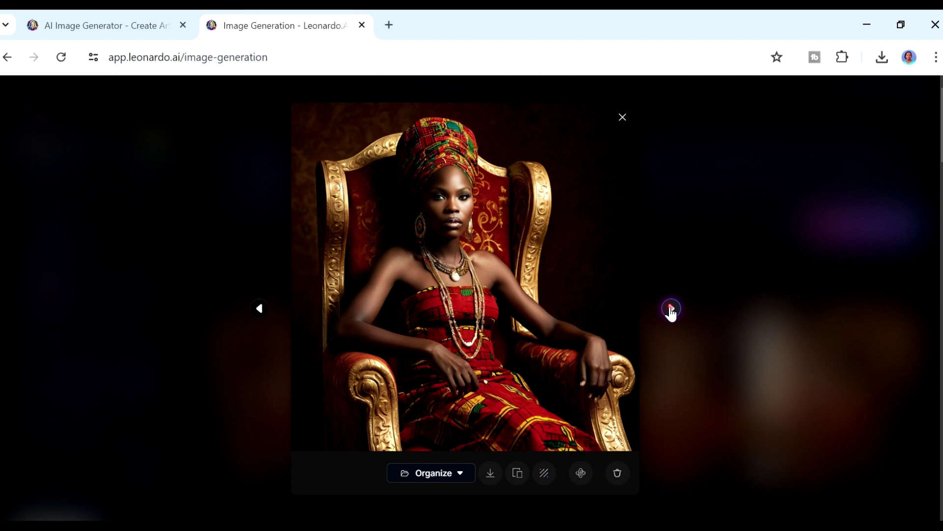
{"action": "left_click", "coordinate": [671, 309]}
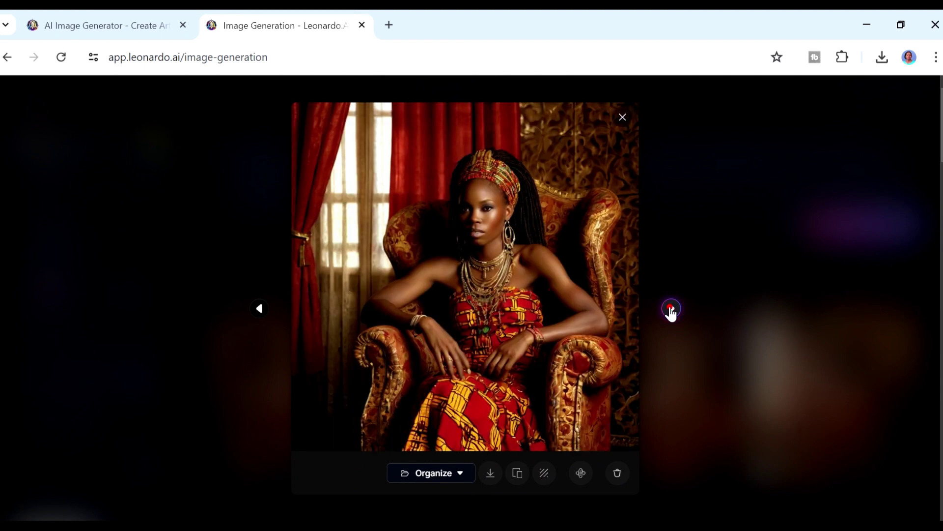
{"action": "left_click", "coordinate": [671, 310]}
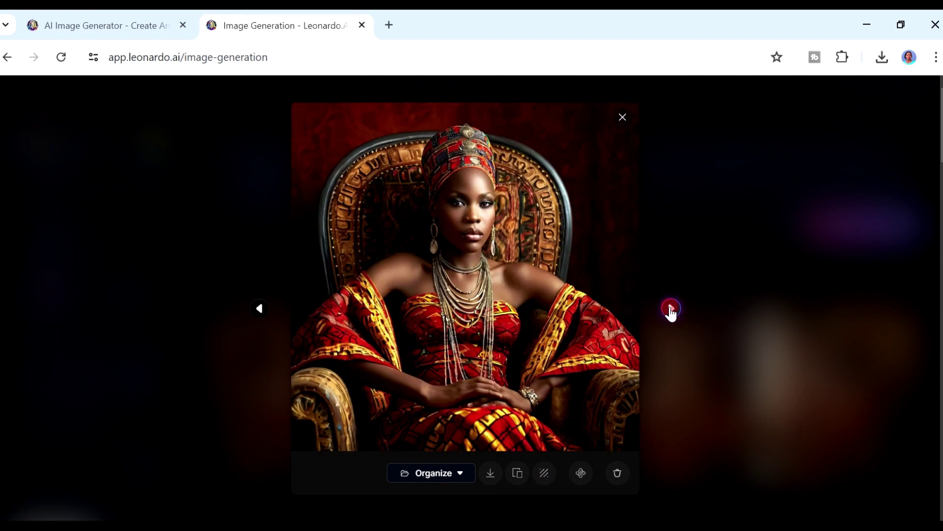
{"action": "left_click", "coordinate": [671, 310]}
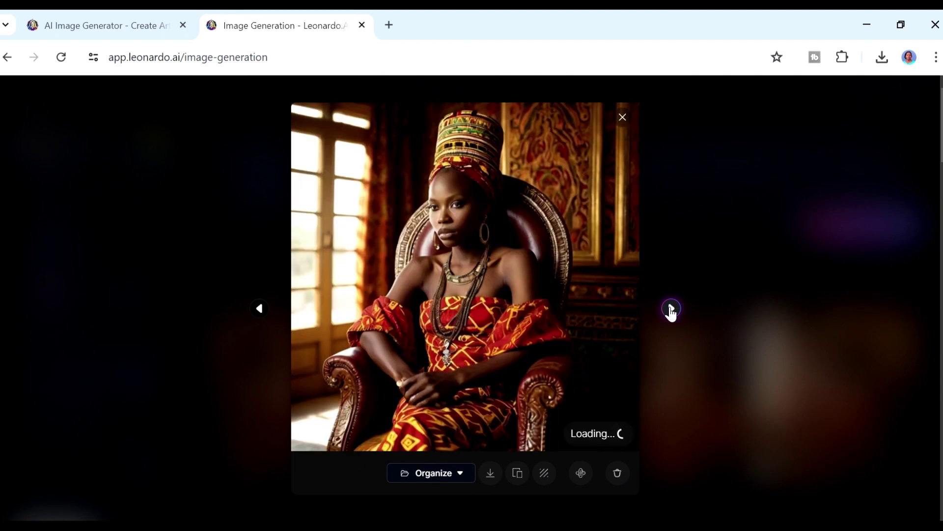
{"action": "left_click", "coordinate": [619, 116]}
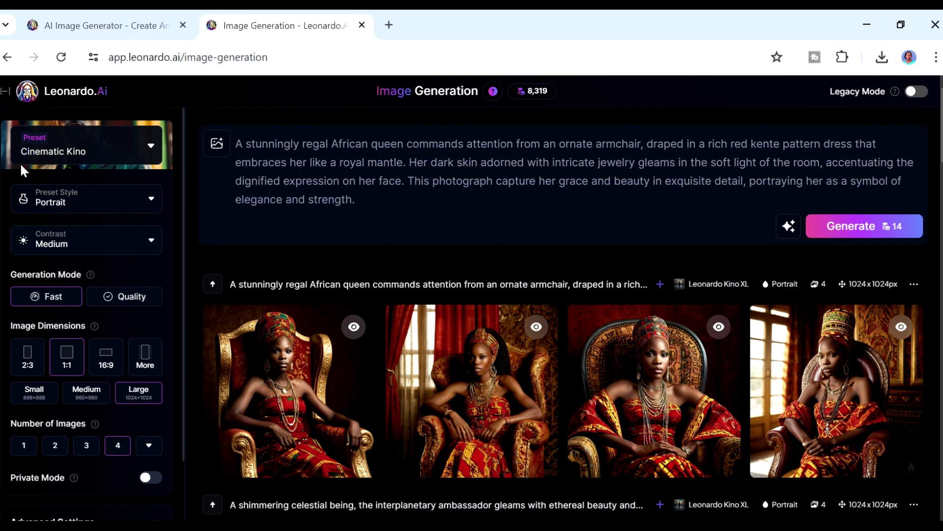
Examine the available platform presets, preset styles and contrast levels without changing the current choices.
{"action": "left_click", "coordinate": [151, 147]}
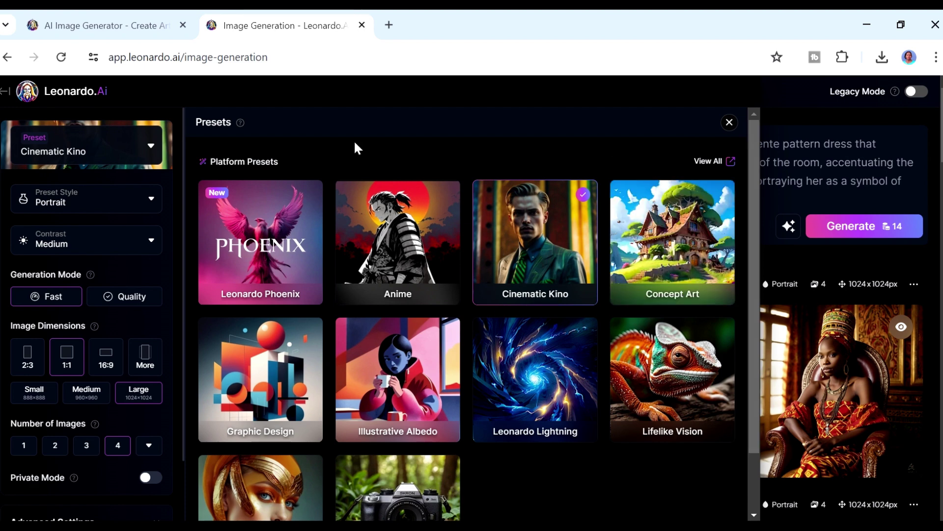
{"action": "left_click", "coordinate": [140, 203]}
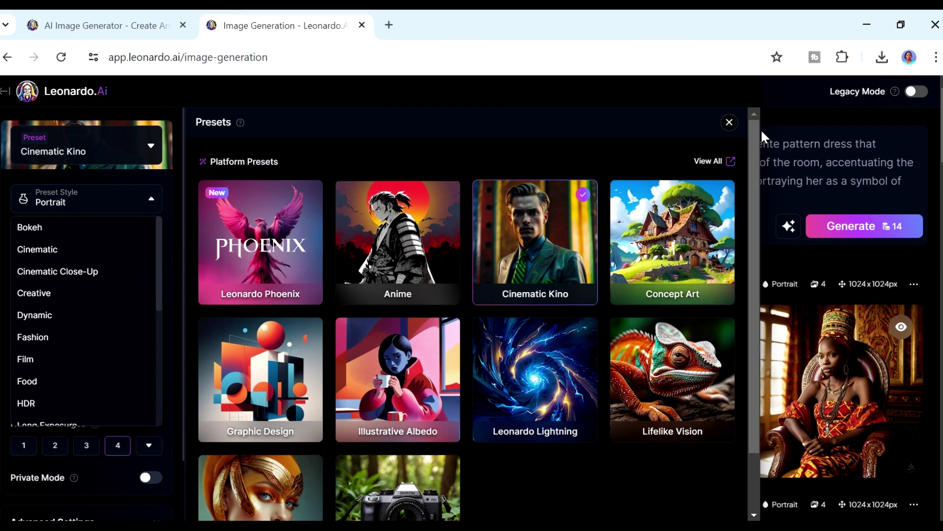
{"action": "left_click", "coordinate": [731, 124]}
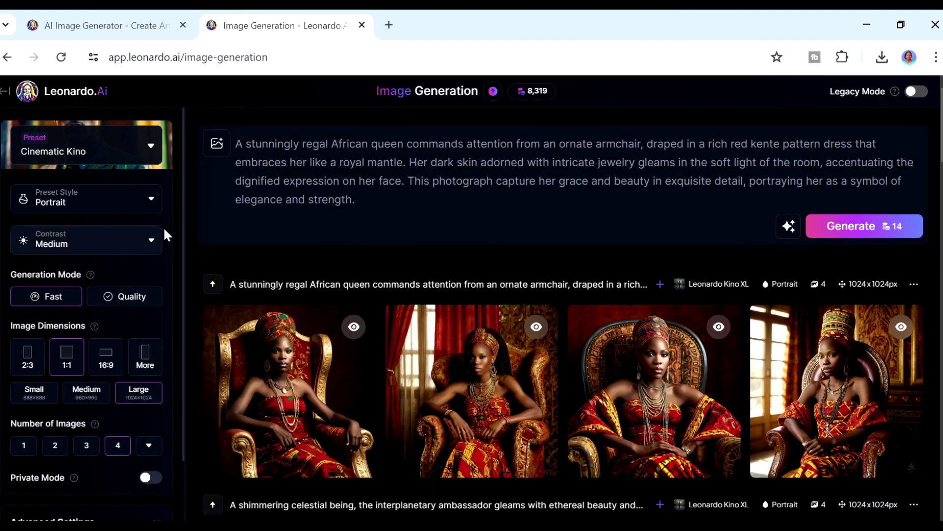
{"action": "left_click", "coordinate": [157, 201]}
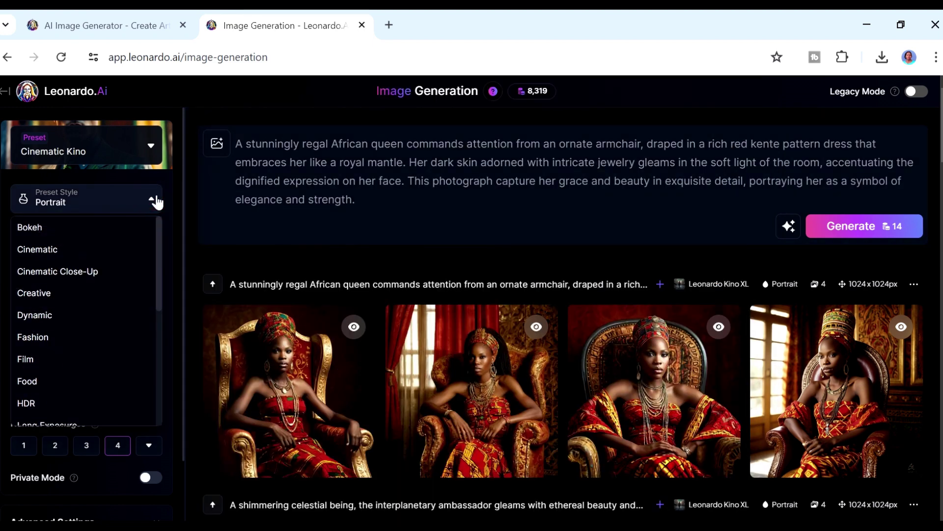
{"action": "left_click", "coordinate": [152, 241]}
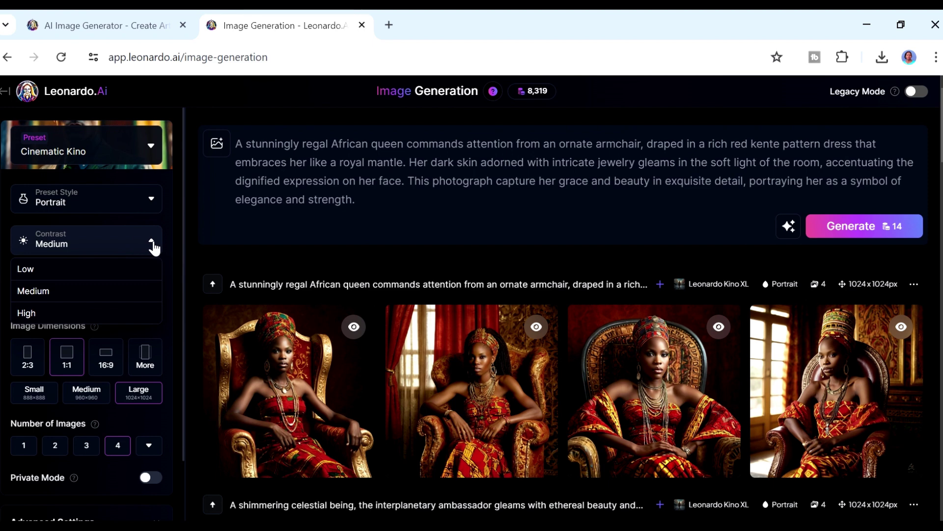
{"action": "left_click", "coordinate": [155, 249]}
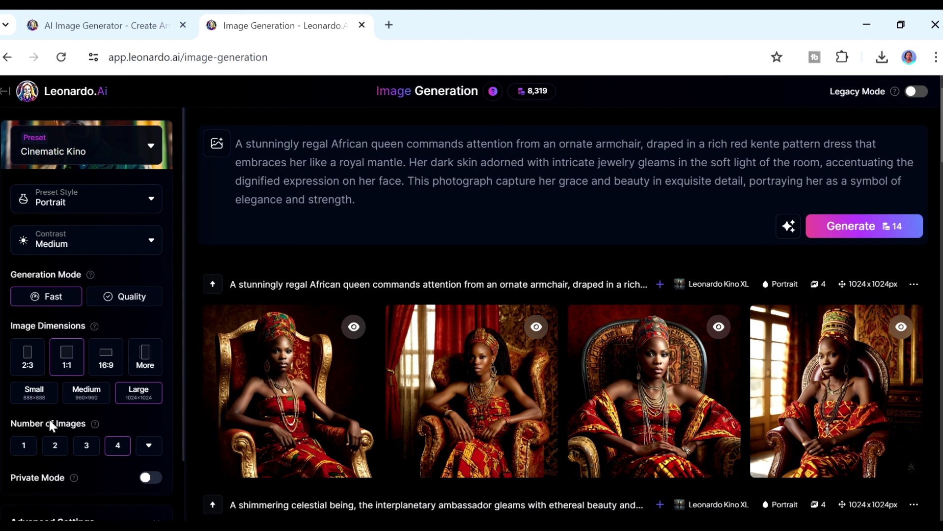
Replace the prompt with "A very beautiful african woman seated on an arm chair wearing a red kente pattern dress." and generate the images.
{"action": "mouse_move", "coordinate": [309, 406]}
{"action": "left_click", "coordinate": [358, 205]}
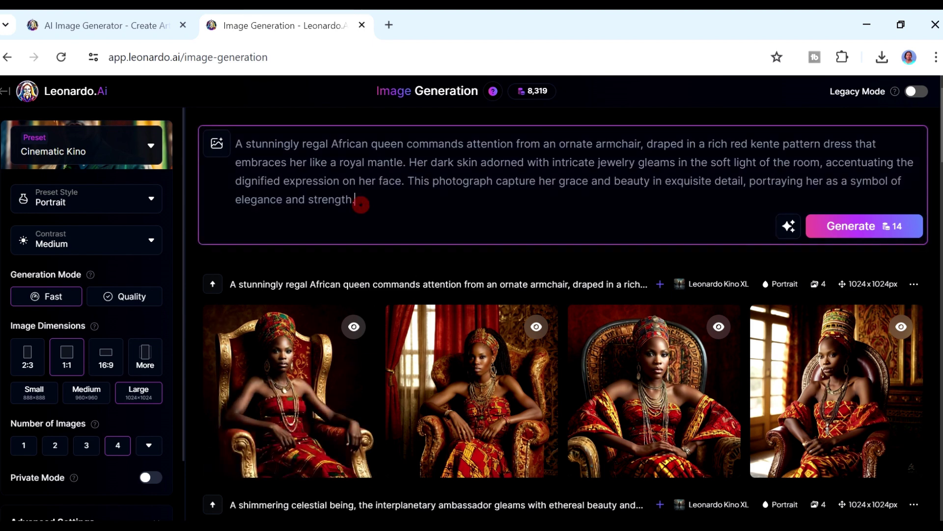
{"action": "left_click_drag", "start_coordinate": [358, 205], "coordinate": [236, 143]}
{"action": "key", "text": "BackSpace"}
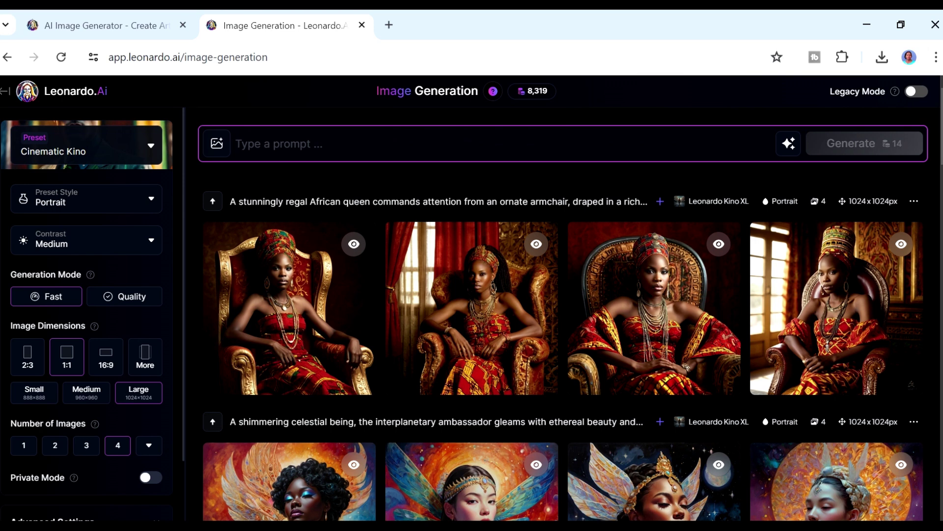
{"action": "type", "text": "A very beautiful african woman seated on an arm chair wearing a red kente pattern dress."}
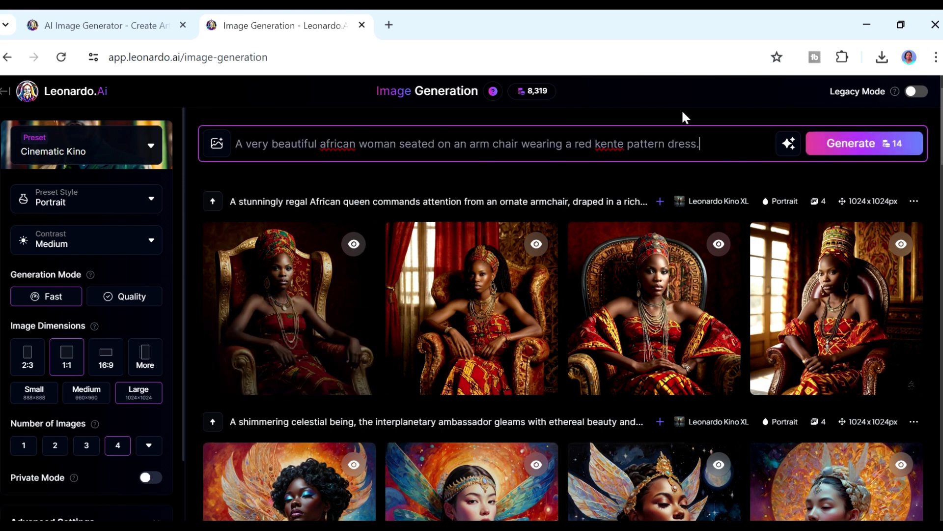
{"action": "left_click", "coordinate": [846, 150]}
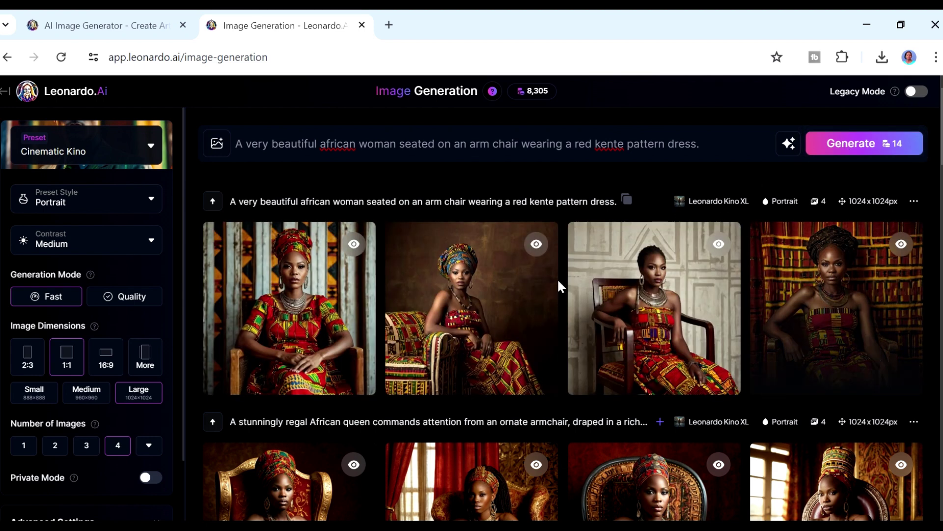
View each of the four images generated from the armchair prompt at full size, including a zoomed view of the second one.
{"action": "left_click", "coordinate": [317, 326]}
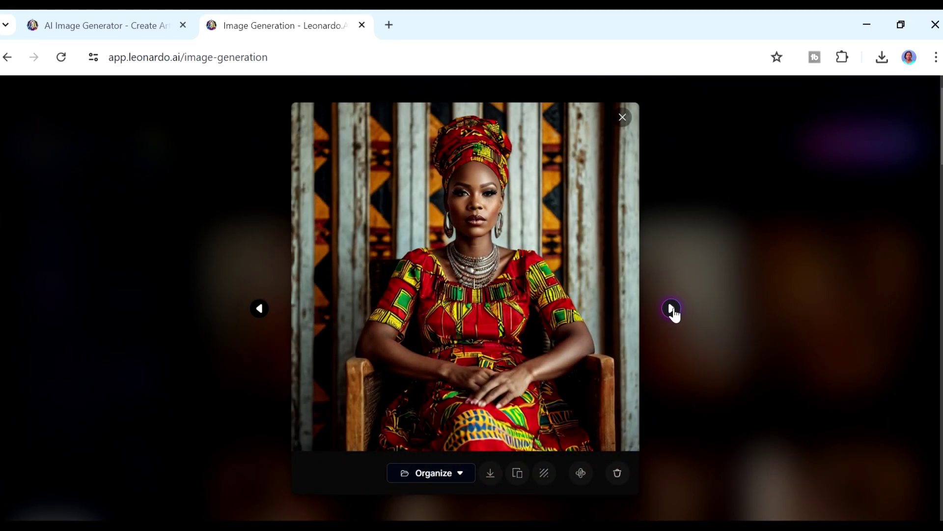
{"action": "left_click", "coordinate": [672, 309]}
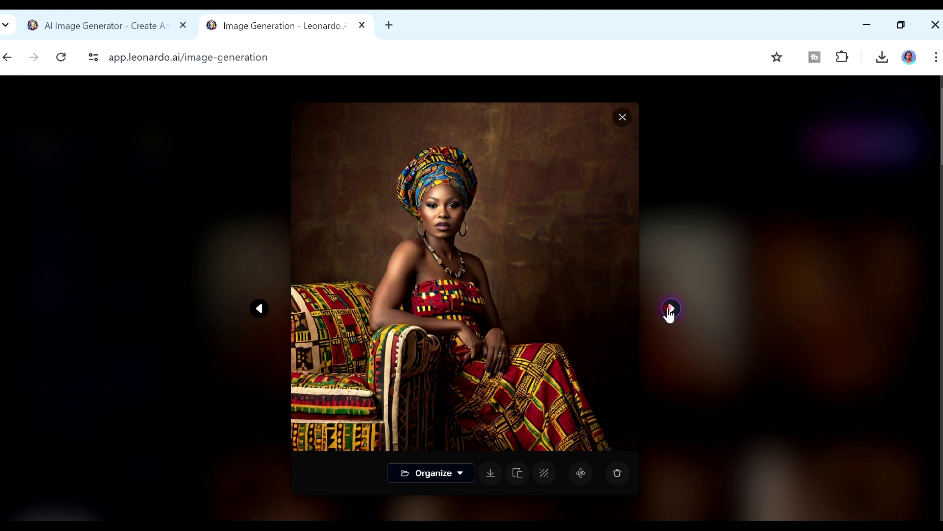
{"action": "left_click", "coordinate": [671, 308]}
{"action": "left_click", "coordinate": [671, 309]}
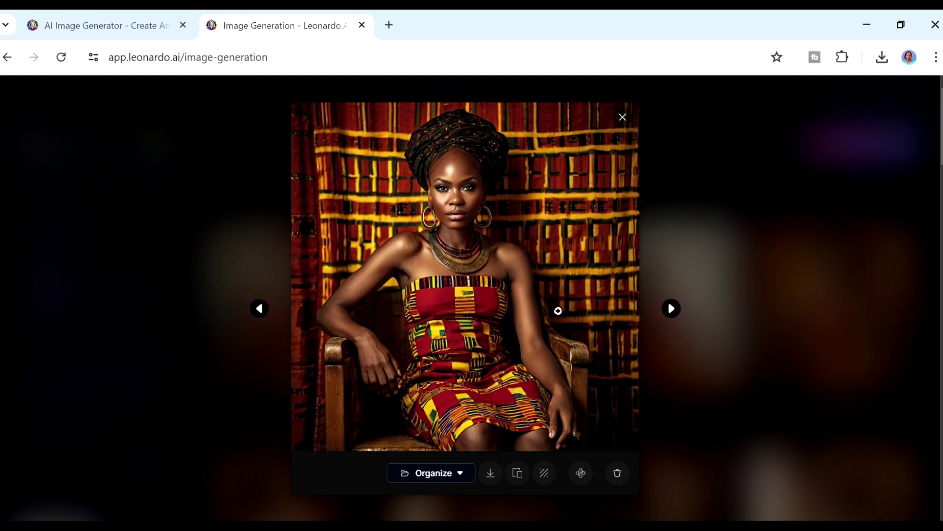
{"action": "left_click", "coordinate": [665, 314]}
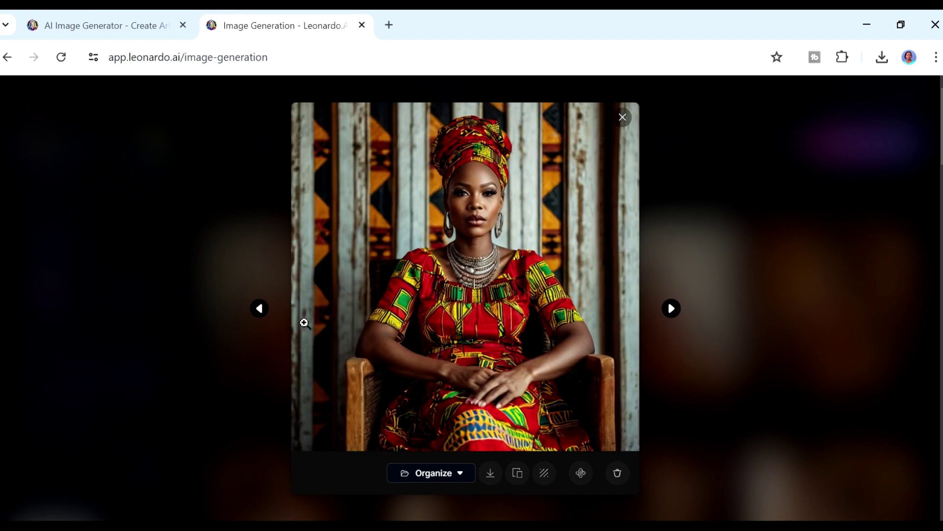
{"action": "left_click", "coordinate": [671, 311]}
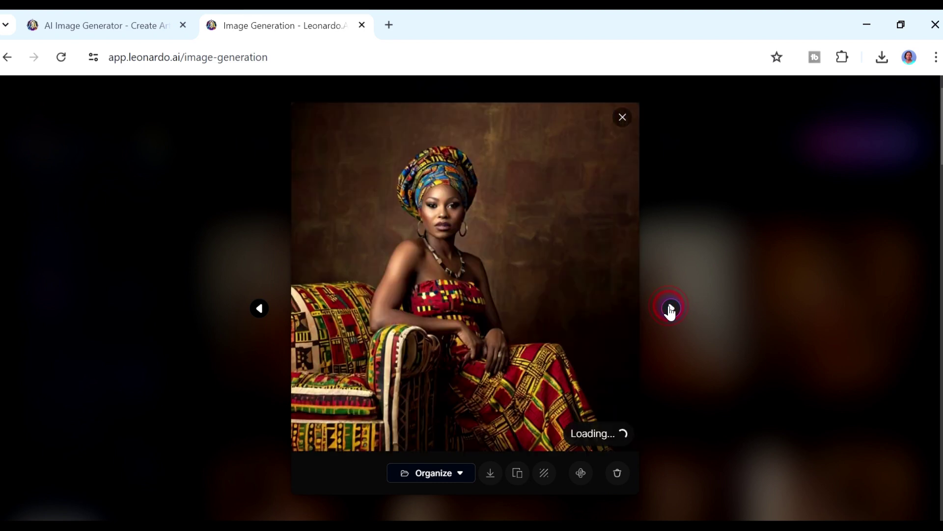
{"action": "left_click", "coordinate": [627, 128]}
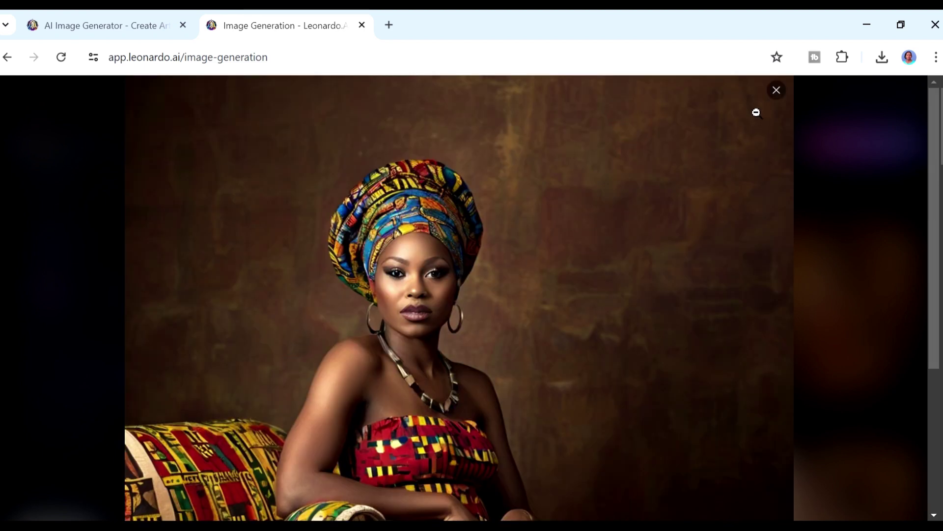
{"action": "left_click", "coordinate": [776, 90]}
{"action": "mouse_move", "coordinate": [351, 369]}
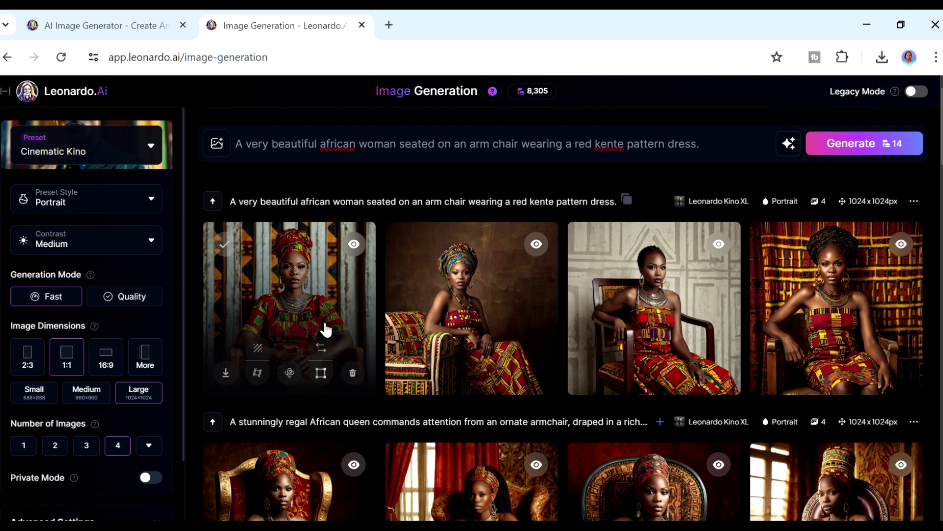
Add a Character Reference from your own generations, using the woman in the blue patterned headwrap seated on the kente armchair.
{"action": "left_click", "coordinate": [218, 153]}
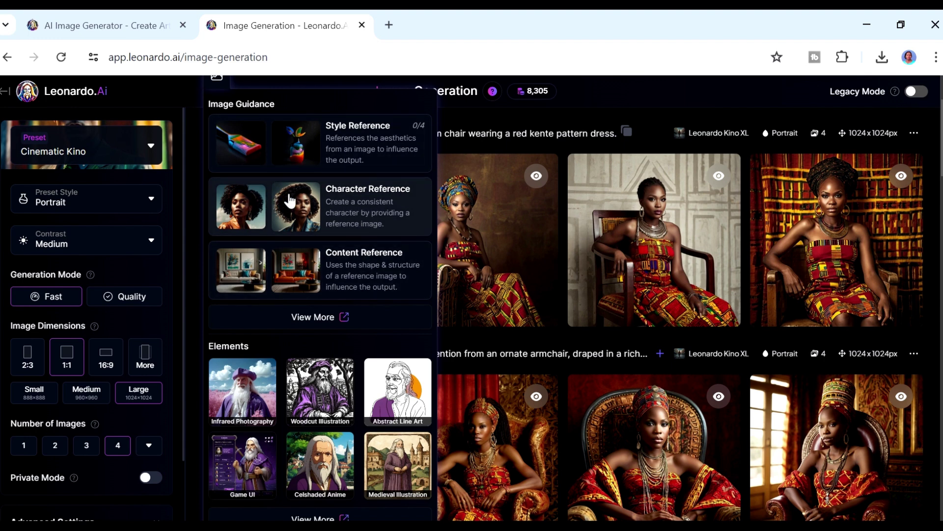
{"action": "left_click", "coordinate": [376, 211]}
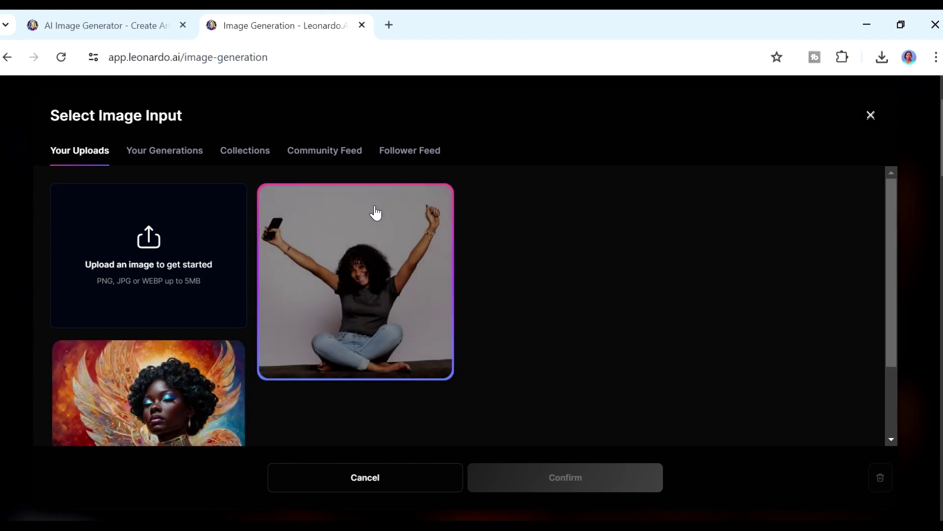
{"action": "left_click", "coordinate": [172, 150]}
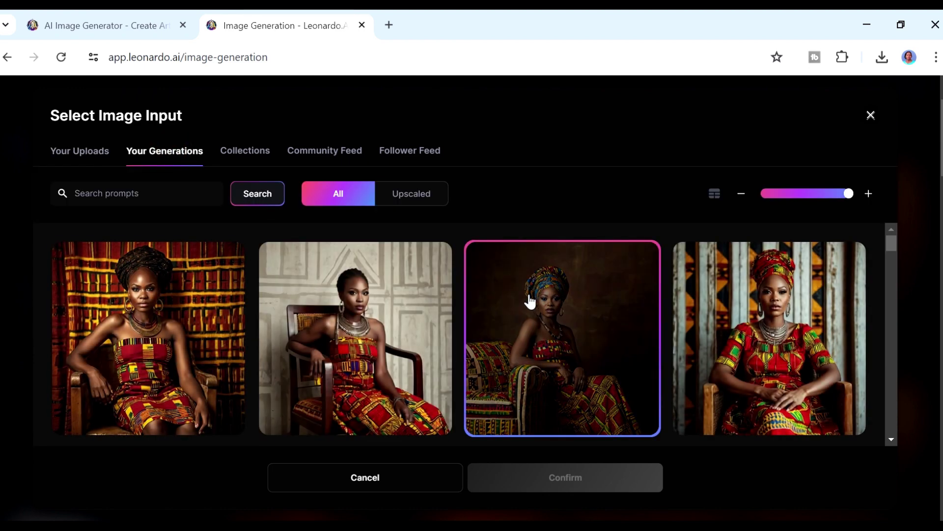
{"action": "left_click", "coordinate": [567, 304]}
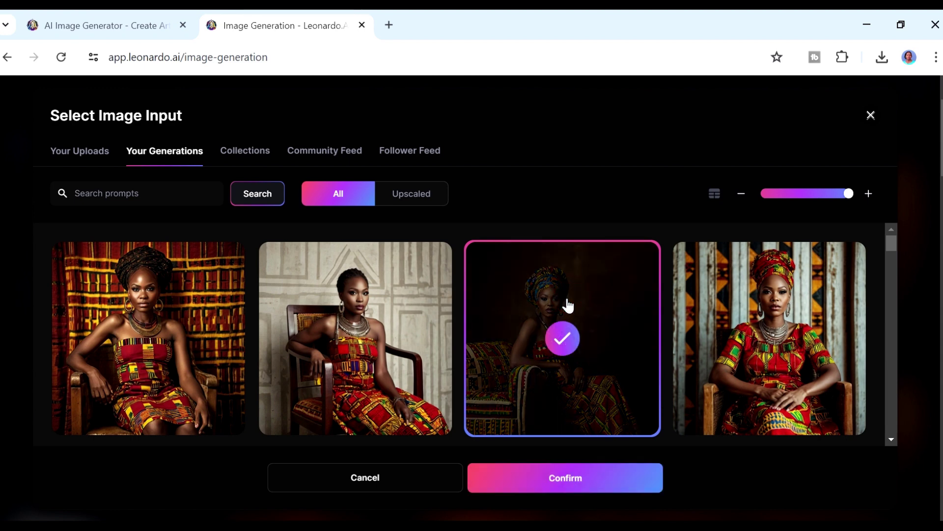
{"action": "left_click", "coordinate": [541, 490]}
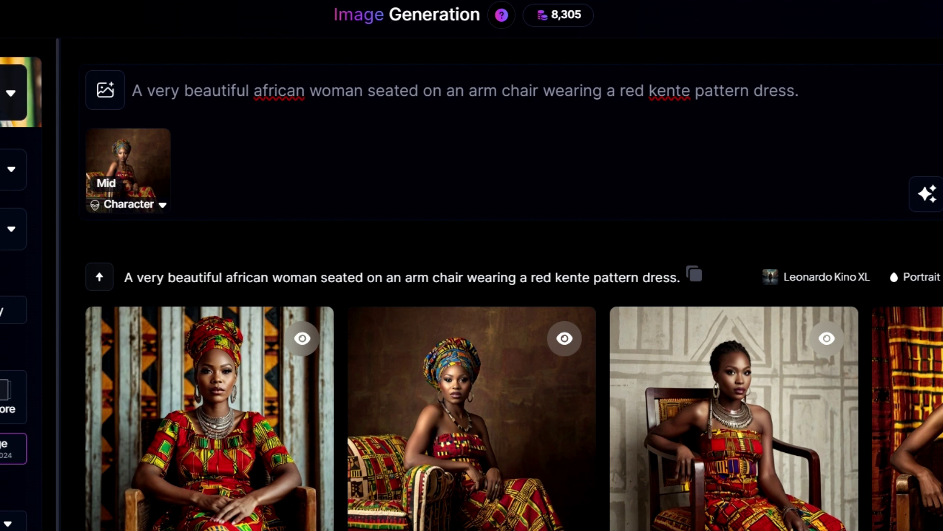
Replace "seated on an arm chair" with "standing" in the prompt and generate the images with the character reference.
{"action": "left_click_drag", "start_coordinate": [543, 90], "coordinate": [354, 90]}
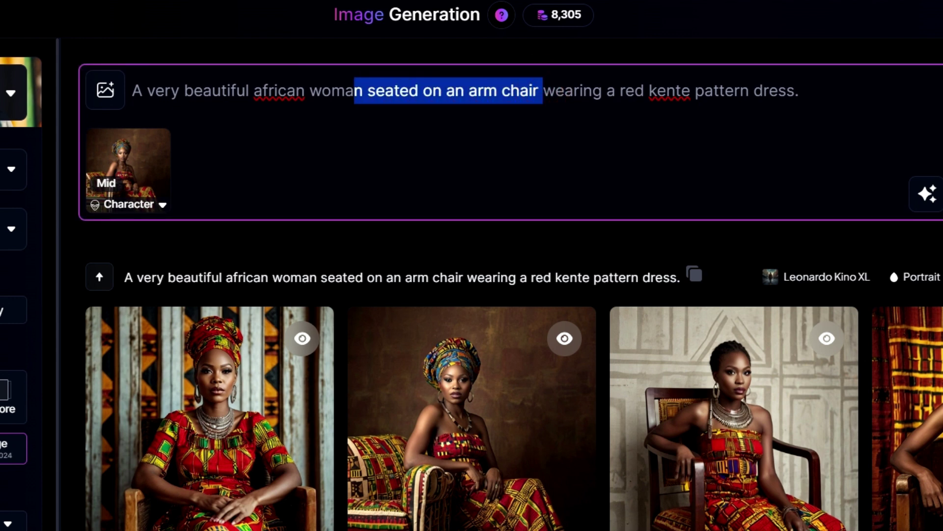
{"action": "type", "text": "n standing"}
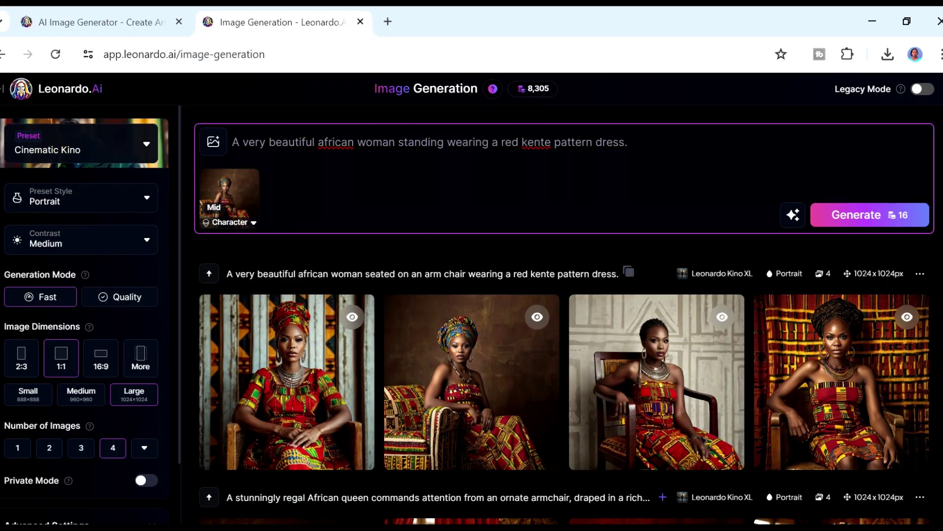
{"action": "left_click", "coordinate": [852, 220]}
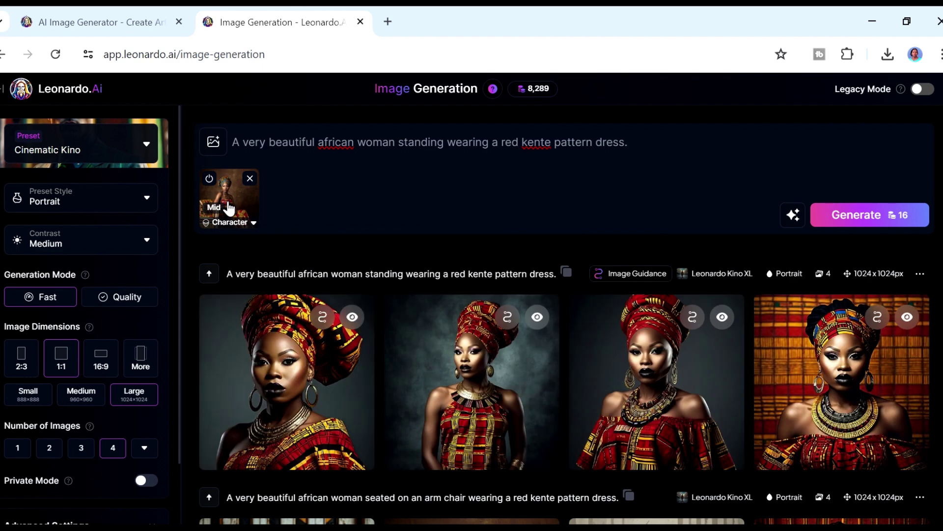
Compare the first standing image at full size with the seated image used as the character reference.
{"action": "mouse_move", "coordinate": [293, 365]}
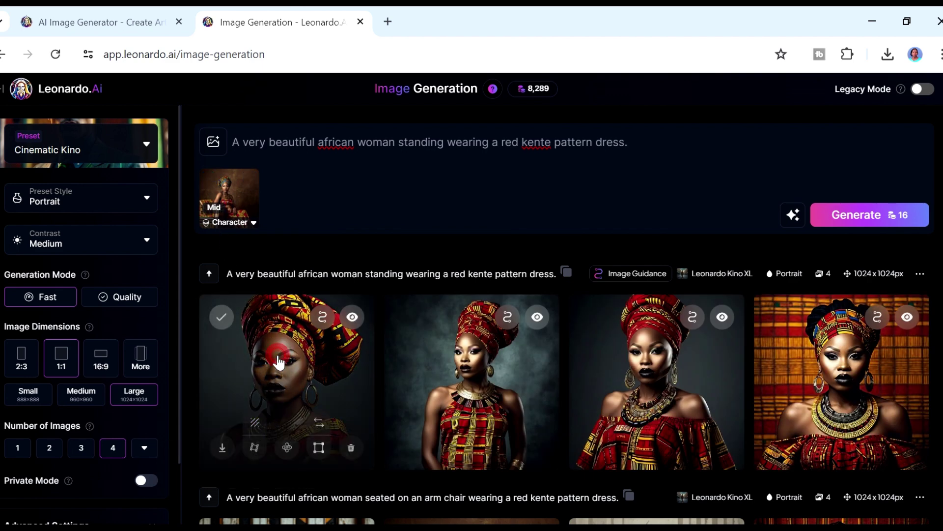
{"action": "left_click", "coordinate": [280, 362]}
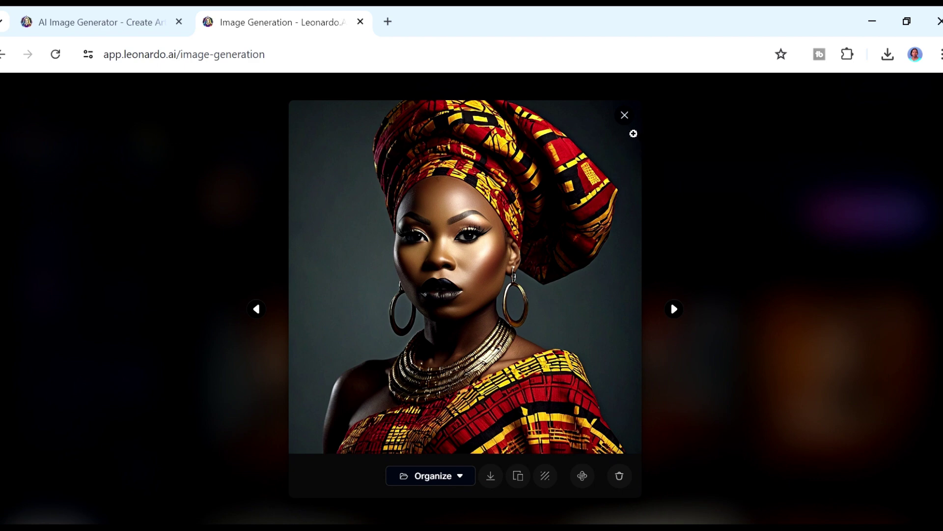
{"action": "left_click", "coordinate": [626, 117]}
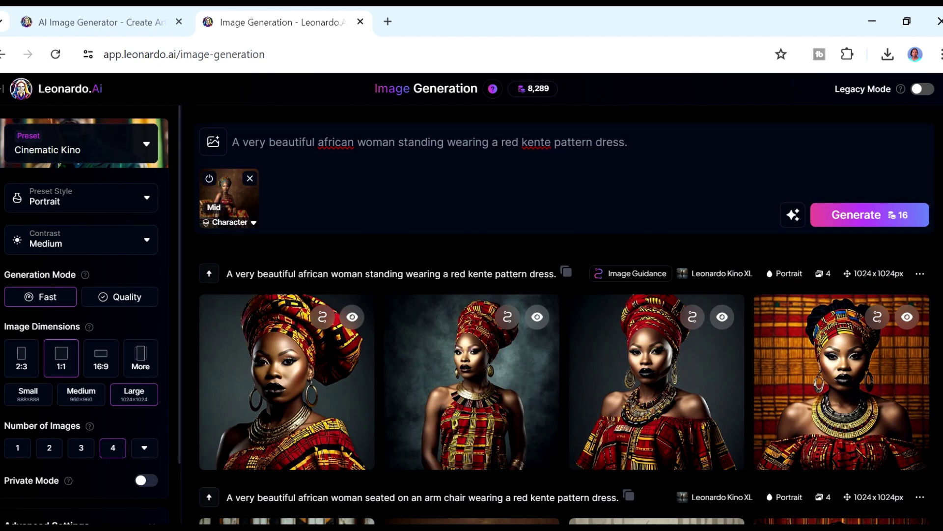
{"action": "scroll", "coordinate": [565, 315], "scroll_direction": "down", "scroll_amount": 5}
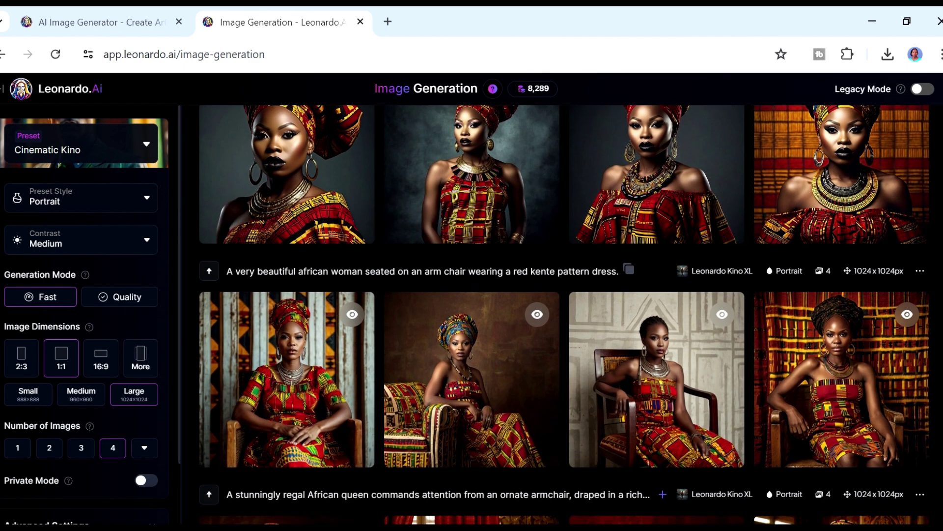
{"action": "left_click", "coordinate": [493, 372]}
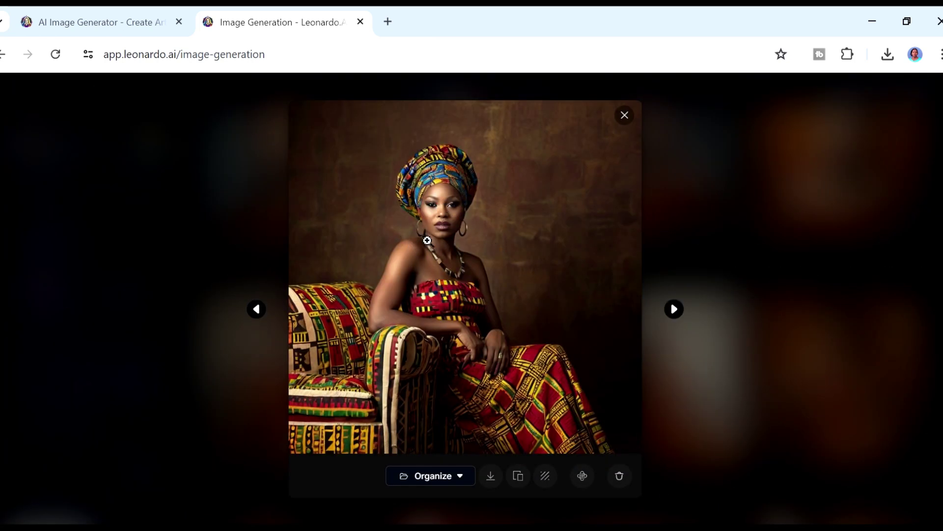
{"action": "left_click", "coordinate": [624, 116]}
Step through all four standing images at full size to examine the face, headwrap and dress, and close the viewer.
{"action": "scroll", "coordinate": [564, 319], "scroll_direction": "up", "scroll_amount": 4}
{"action": "scroll", "coordinate": [417, 295], "scroll_direction": "up", "scroll_amount": 1}
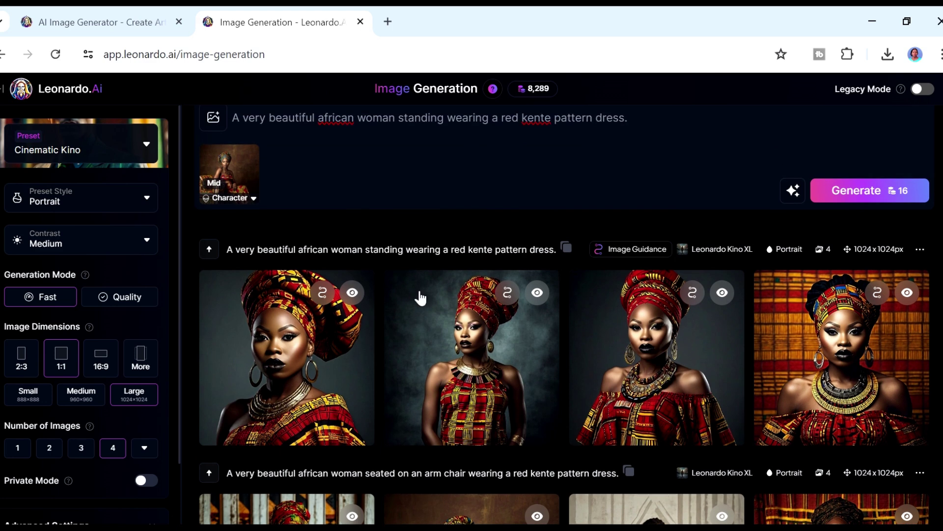
{"action": "left_click", "coordinate": [314, 361]}
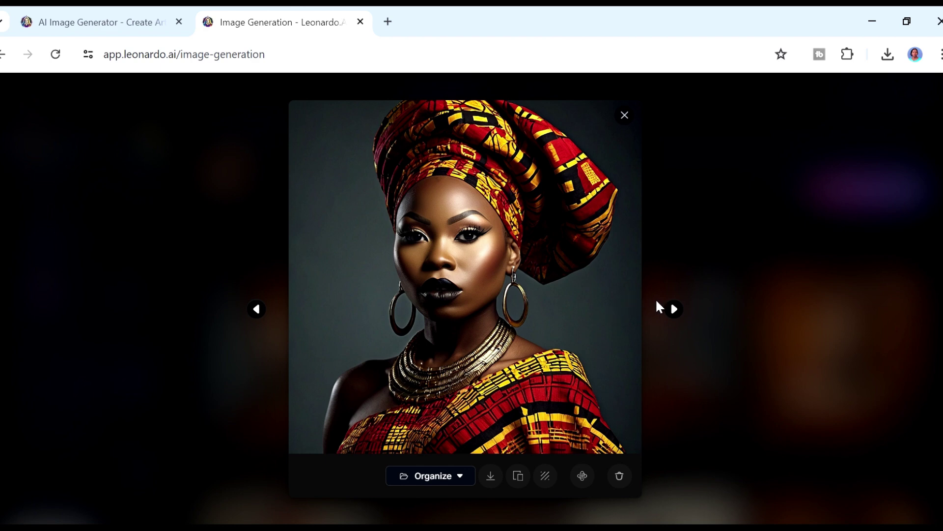
{"action": "left_click", "coordinate": [674, 309]}
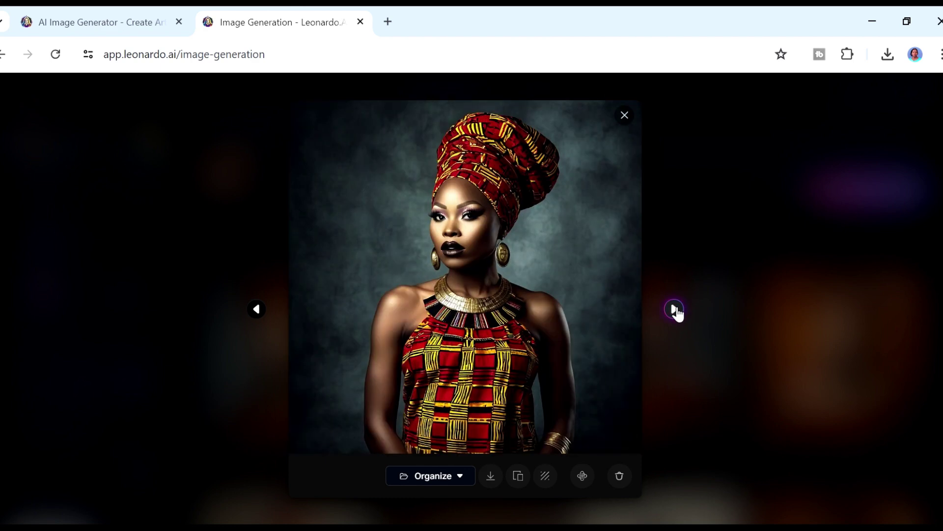
{"action": "left_click", "coordinate": [675, 308]}
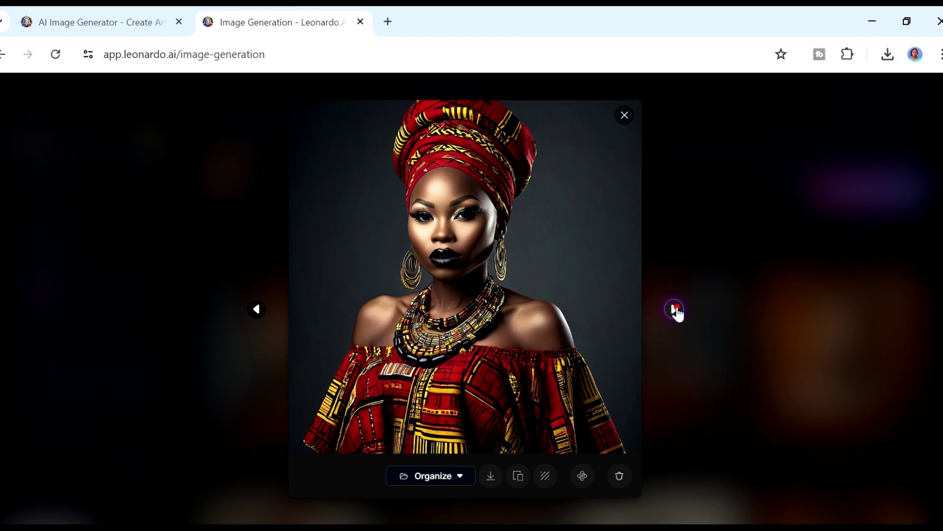
{"action": "left_click", "coordinate": [674, 309]}
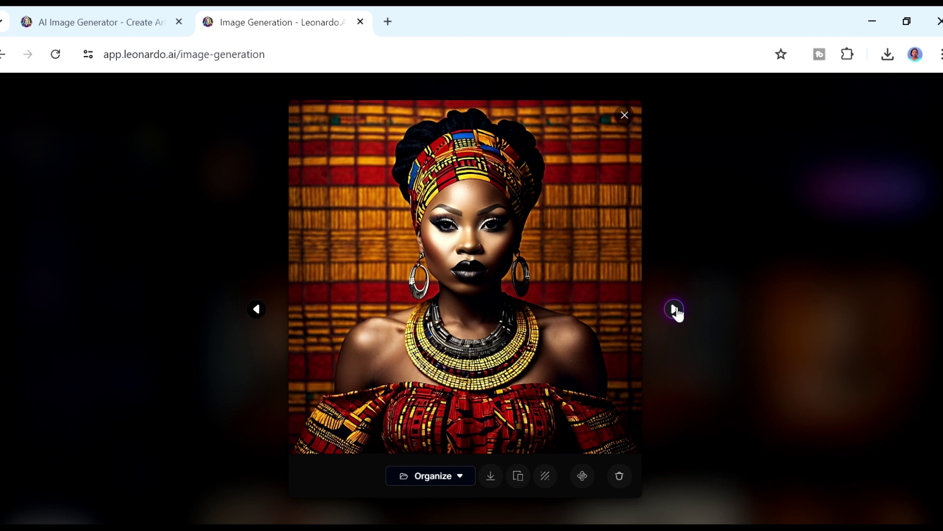
{"action": "left_click", "coordinate": [676, 311]}
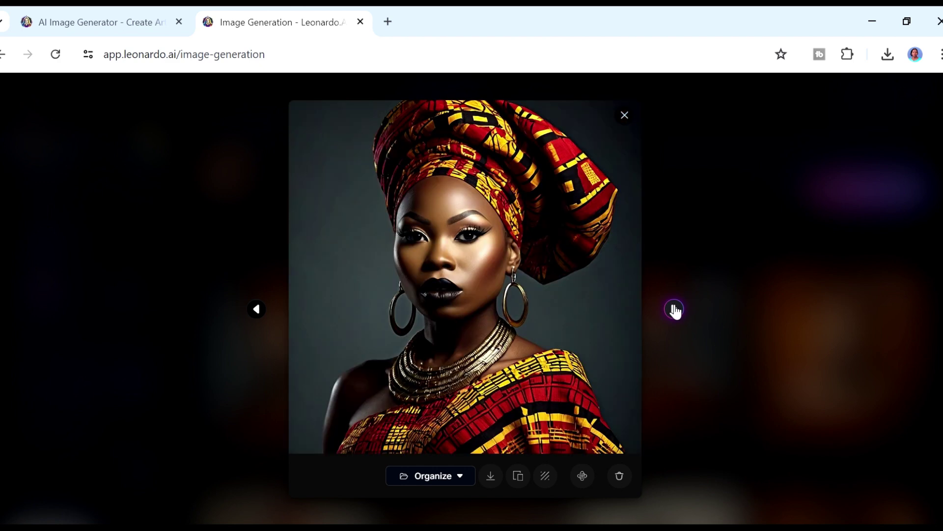
{"action": "left_click", "coordinate": [675, 309]}
{"action": "left_click", "coordinate": [675, 309]}
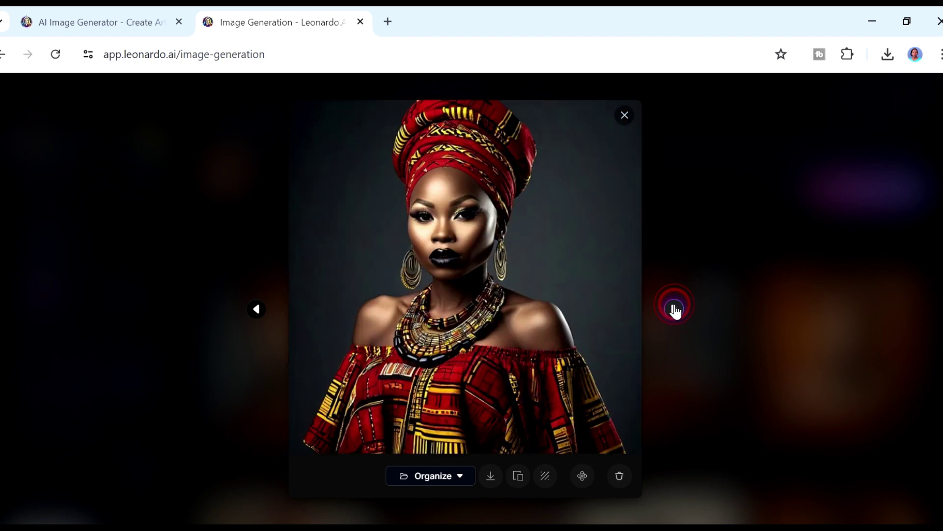
{"action": "left_click", "coordinate": [675, 309]}
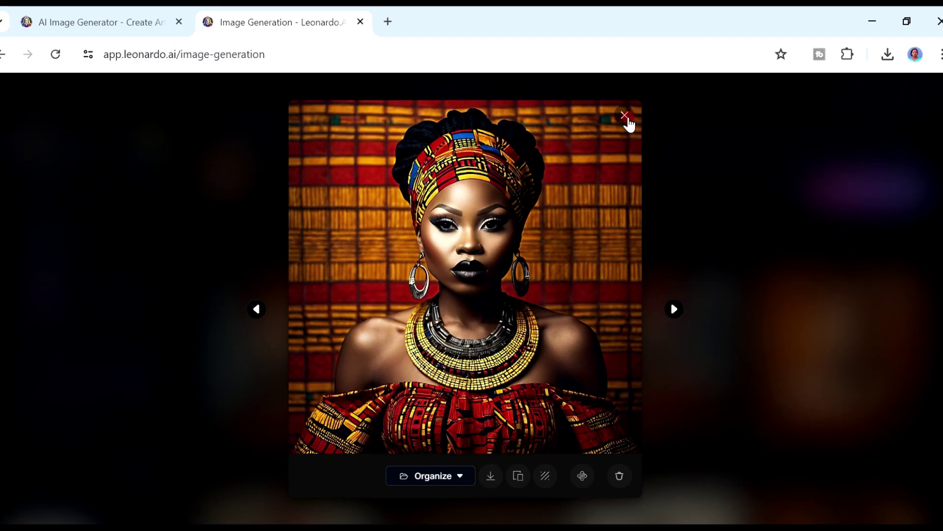
{"action": "key", "text": "Escape"}
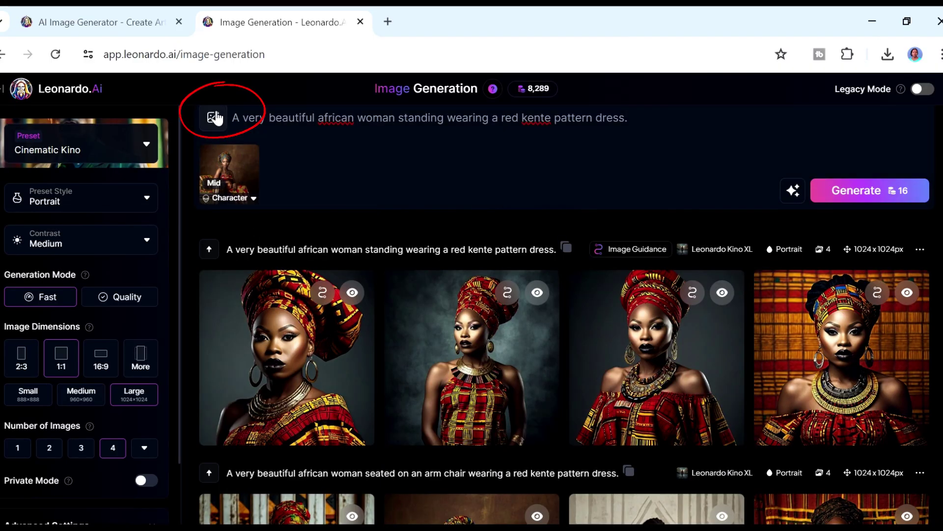
Add a Content Reference from your uploads, using the photo of the woman sitting cross-legged with raised arms.
{"action": "left_click", "coordinate": [214, 119]}
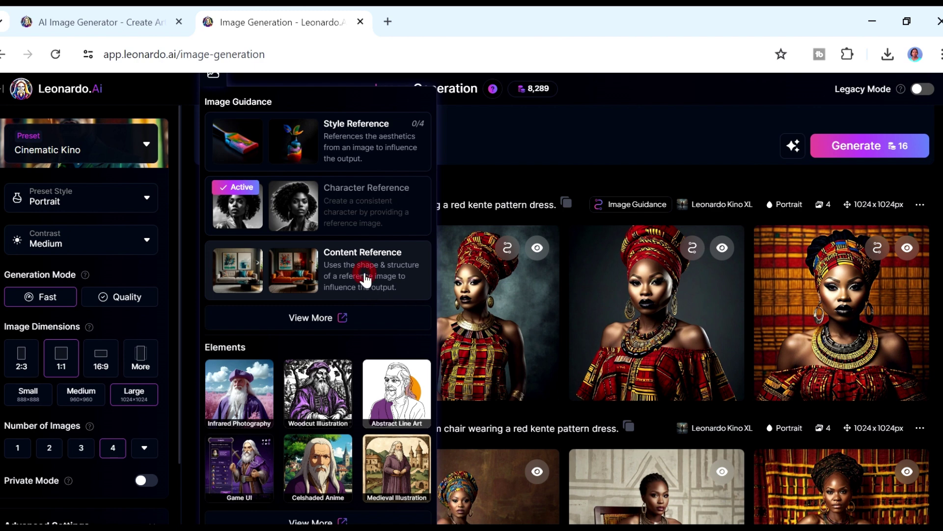
{"action": "left_click", "coordinate": [365, 278]}
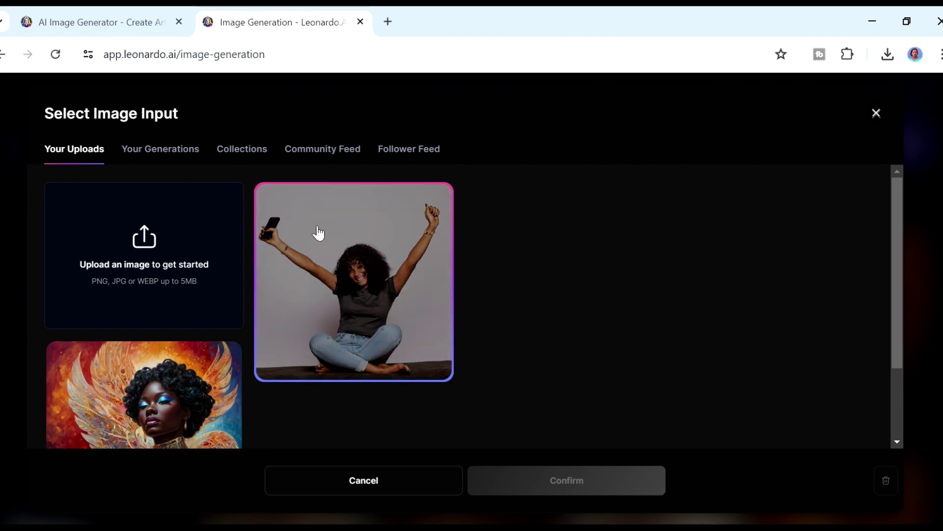
{"action": "left_click", "coordinate": [368, 294]}
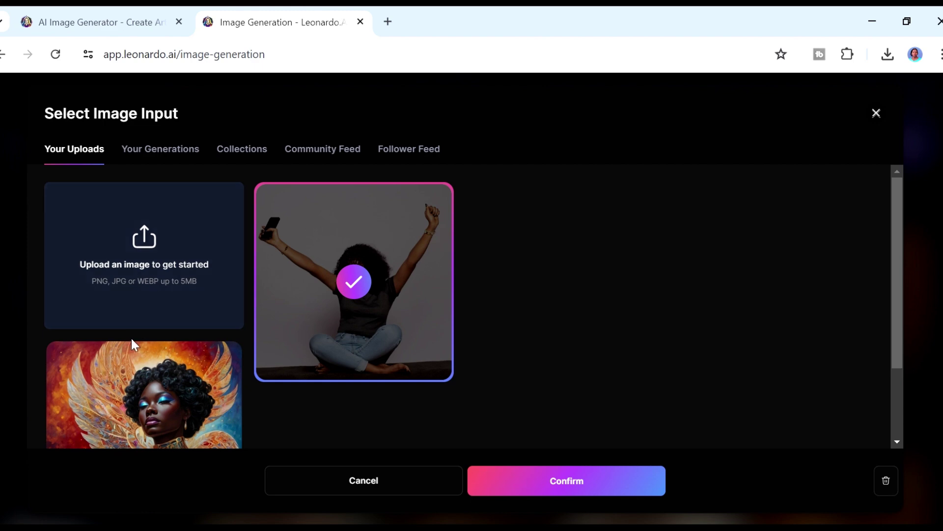
{"action": "left_click", "coordinate": [516, 490]}
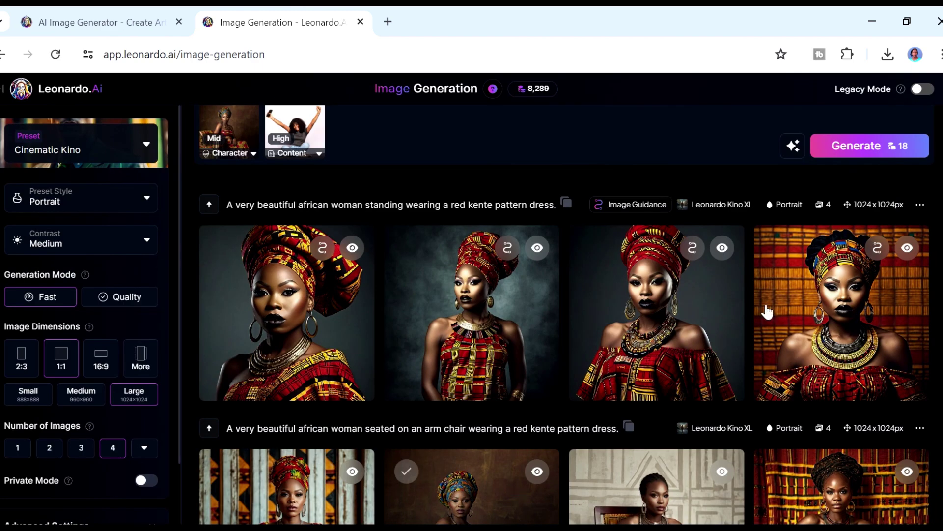
{"action": "scroll", "coordinate": [564, 315], "scroll_direction": "up", "scroll_amount": 2}
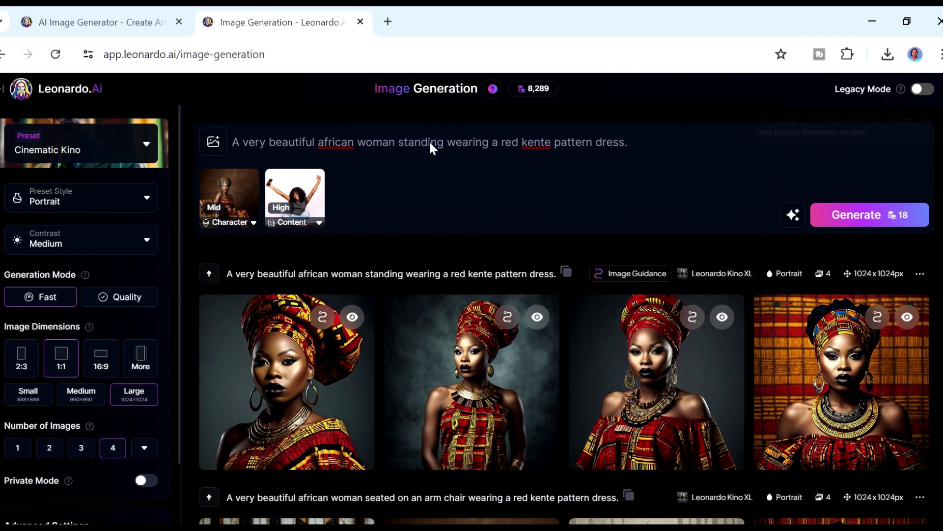
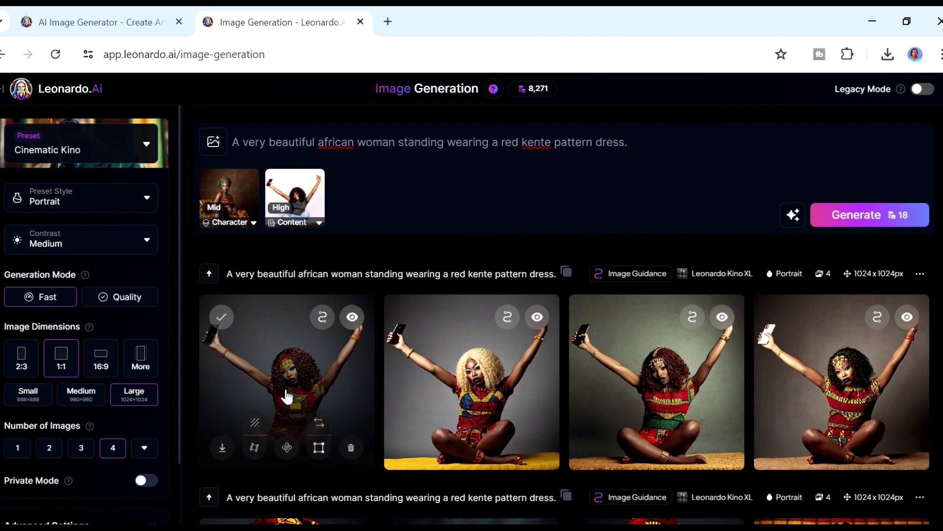
Step through the four cross-legged images at full size to compare pose, hands and dress, and close the viewer.
{"action": "mouse_move", "coordinate": [298, 187]}
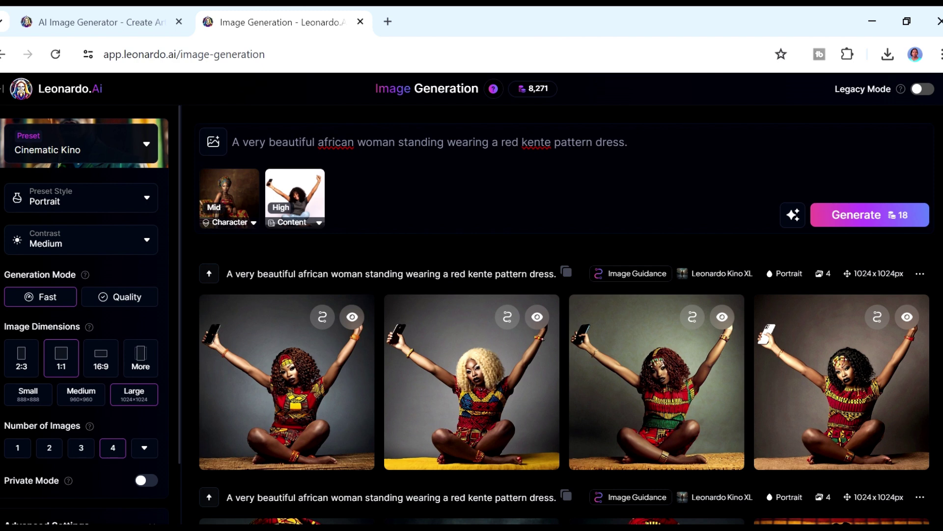
{"action": "left_click", "coordinate": [304, 379]}
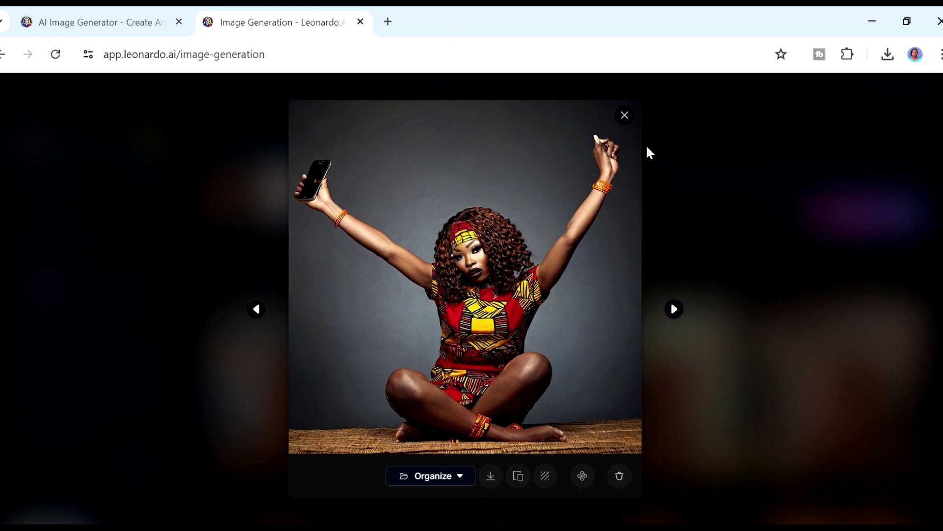
{"action": "left_click", "coordinate": [625, 117]}
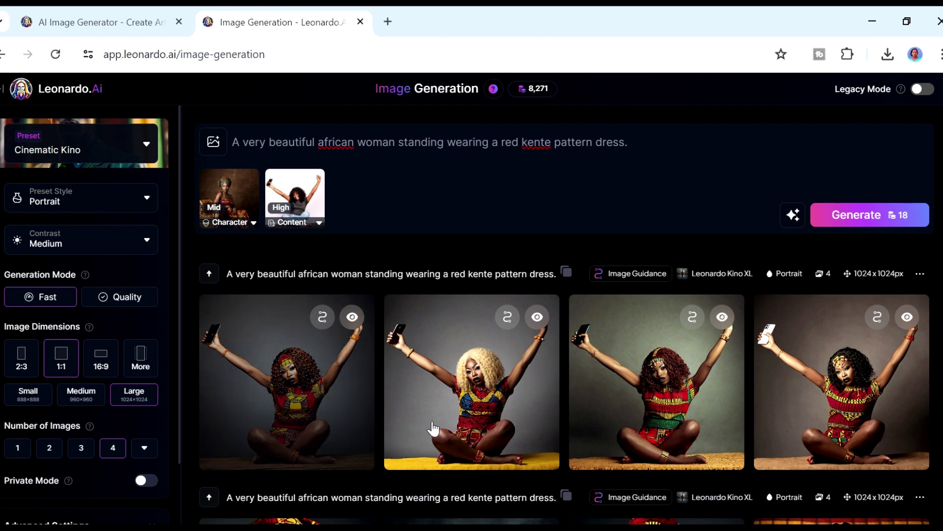
{"action": "mouse_move", "coordinate": [362, 410]}
{"action": "left_click", "coordinate": [324, 400]}
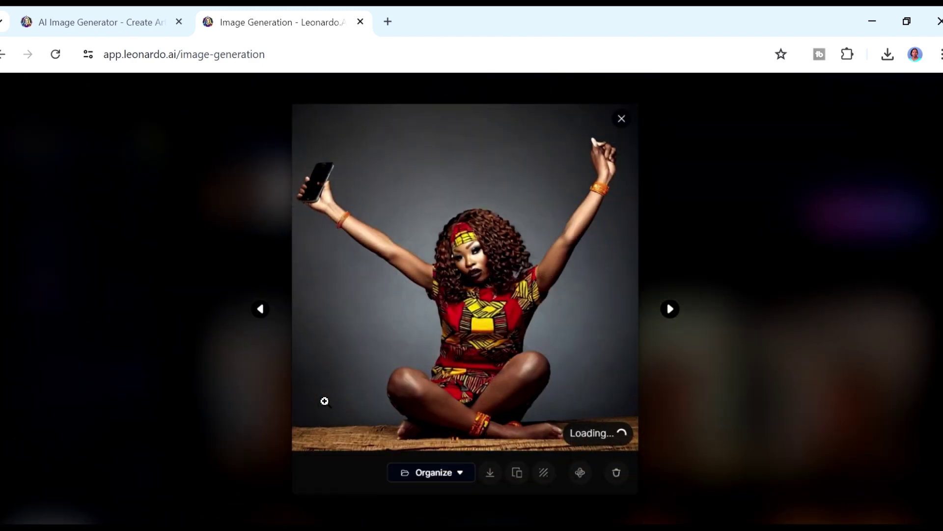
{"action": "left_click", "coordinate": [674, 309]}
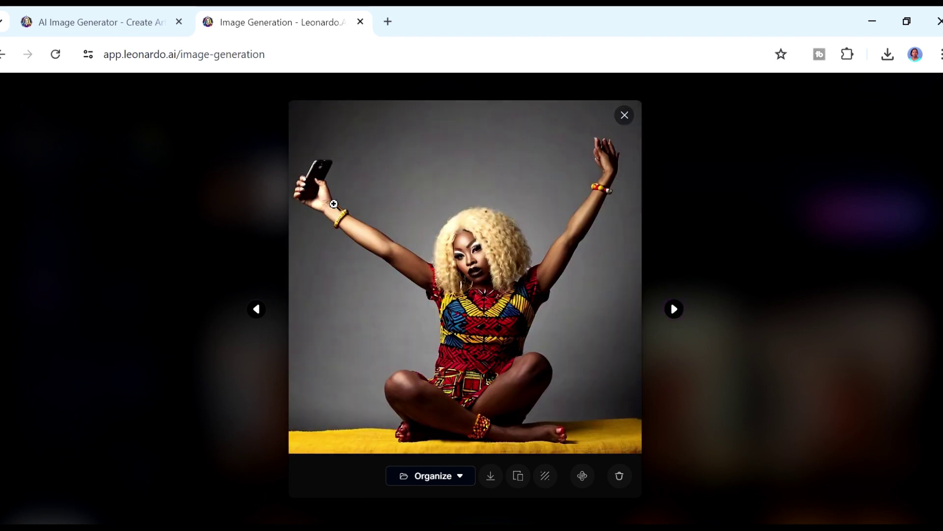
{"action": "left_click", "coordinate": [256, 317]}
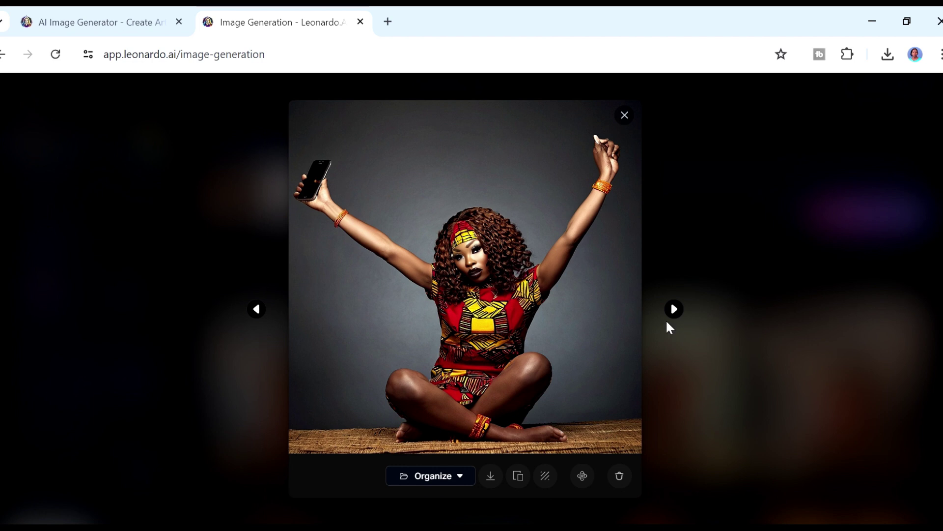
{"action": "left_click", "coordinate": [674, 309]}
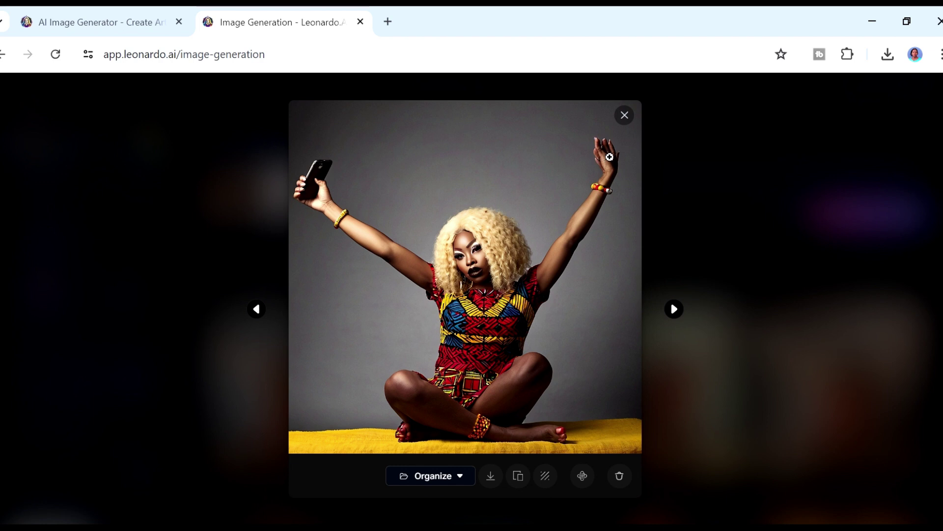
{"action": "left_click", "coordinate": [674, 309]}
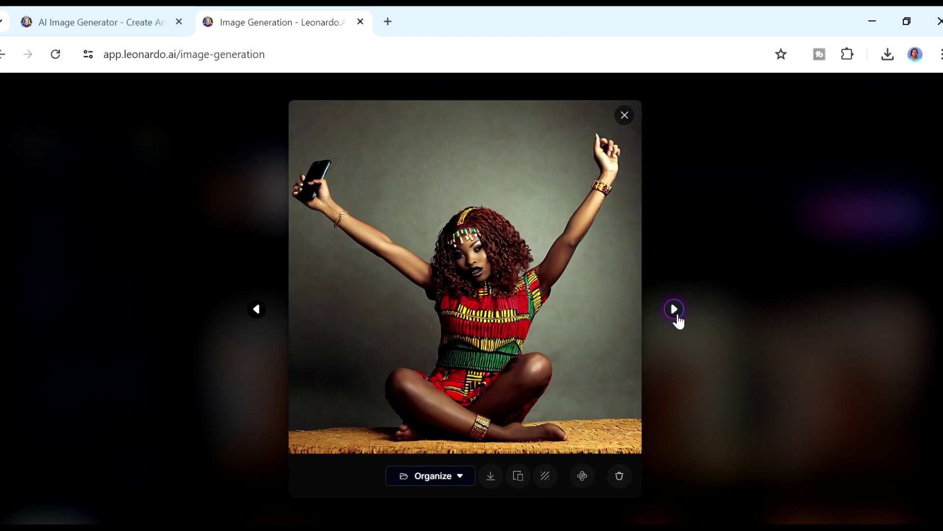
{"action": "left_click", "coordinate": [674, 311]}
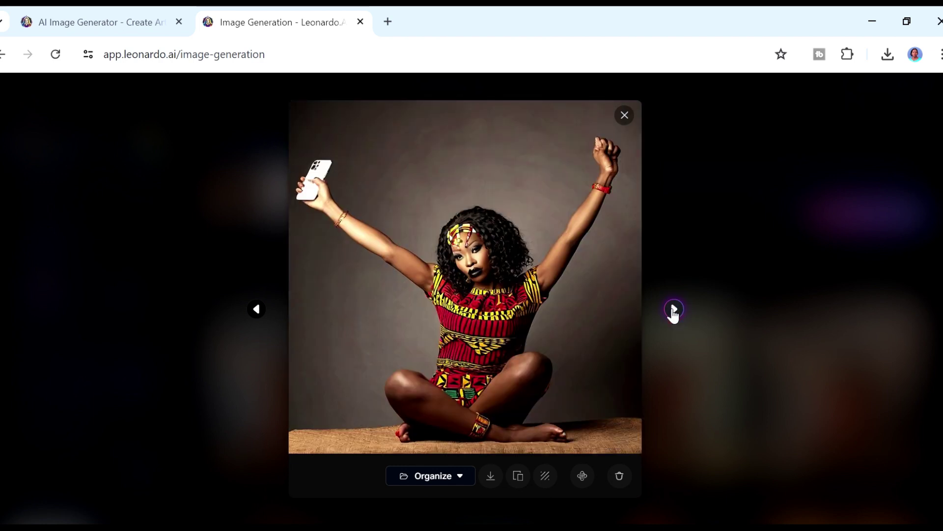
{"action": "left_click", "coordinate": [624, 115]}
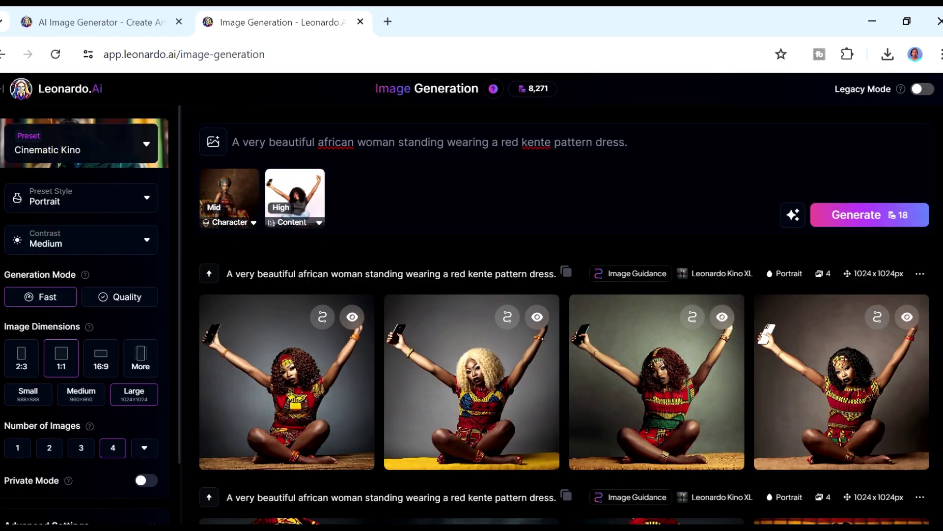
Replace the content reference with uploaded file 2, the woman standing with hands on hips, and generate the images.
{"action": "left_click", "coordinate": [315, 178]}
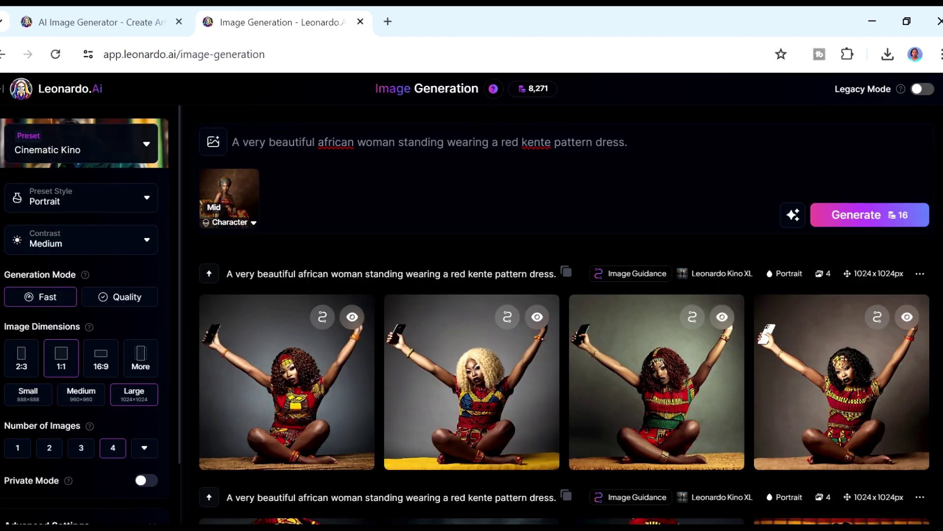
{"action": "left_click", "coordinate": [213, 142]}
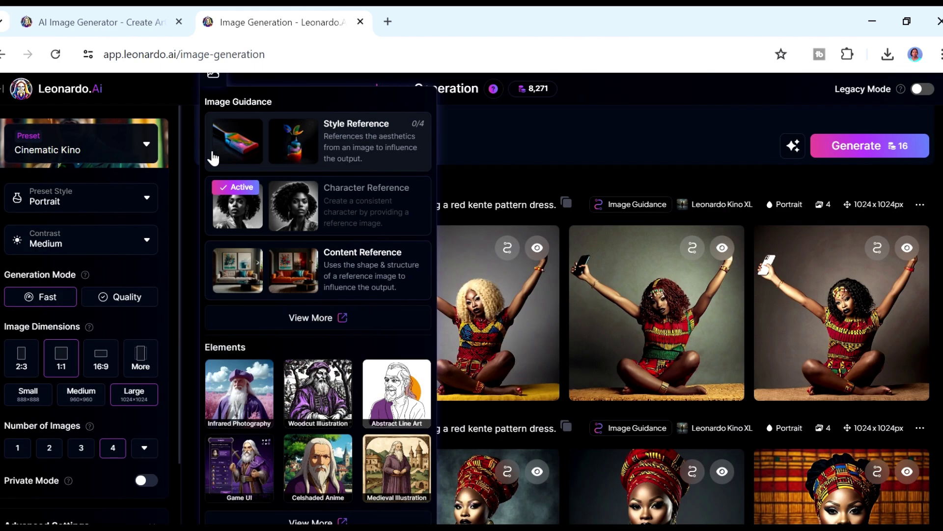
{"action": "left_click", "coordinate": [347, 269]}
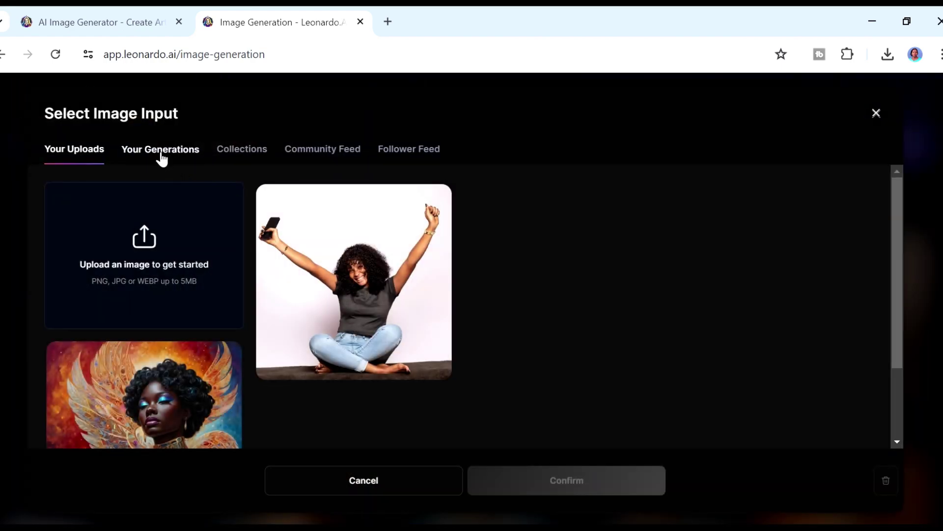
{"action": "left_click", "coordinate": [148, 246]}
{"action": "left_click", "coordinate": [263, 122]}
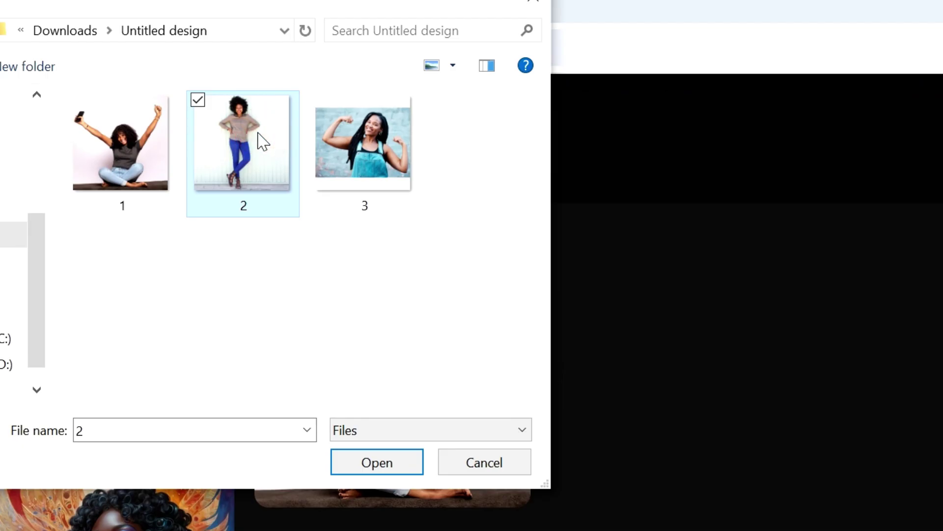
{"action": "left_click", "coordinate": [377, 465]}
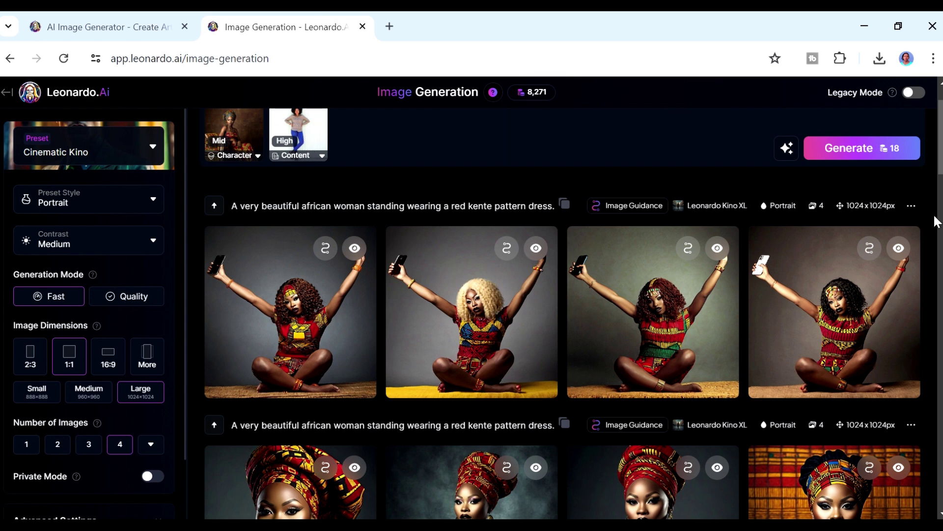
{"action": "scroll", "coordinate": [562, 344], "scroll_direction": "up", "scroll_amount": 2}
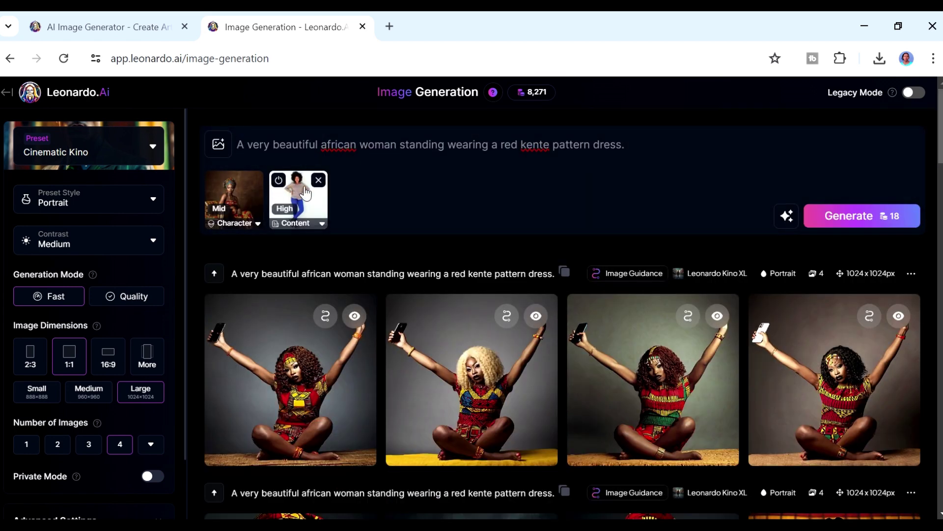
{"action": "left_click", "coordinate": [854, 217]}
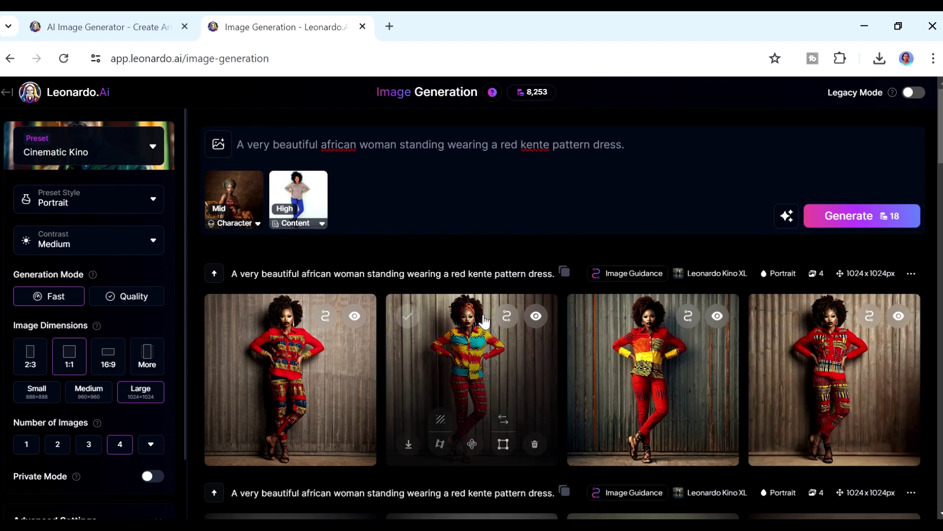
View the hands-on-hips images at full size one after another to examine pose and outfit, and close the viewer.
{"action": "mouse_move", "coordinate": [337, 400]}
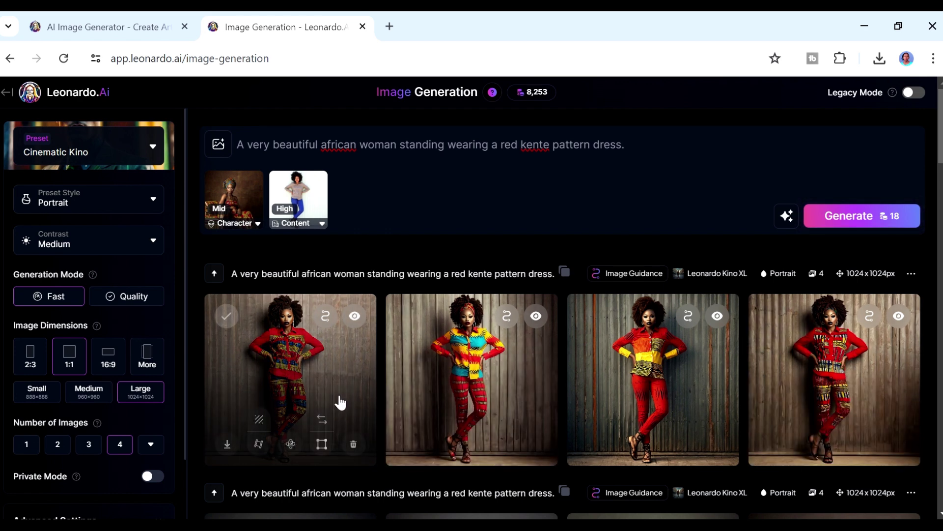
{"action": "left_click", "coordinate": [317, 377]}
{"action": "left_click", "coordinate": [670, 309]}
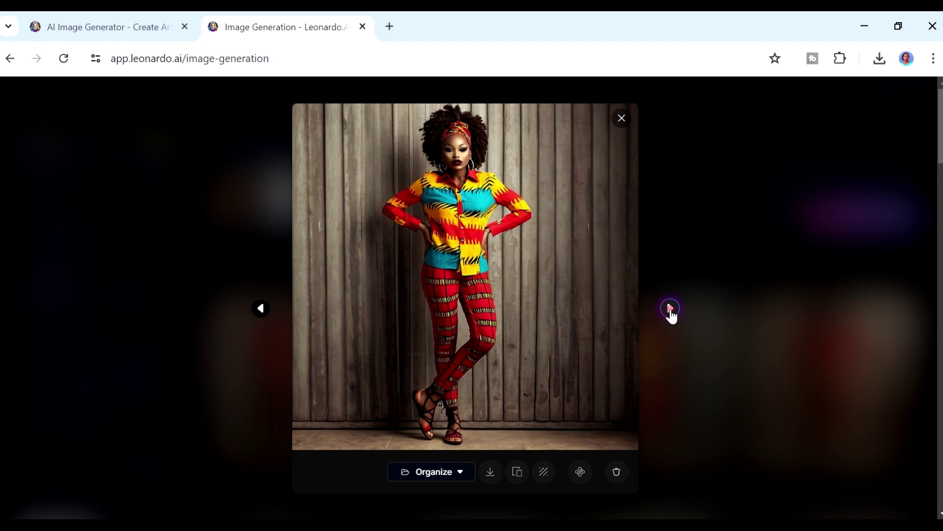
{"action": "left_click", "coordinate": [670, 308]}
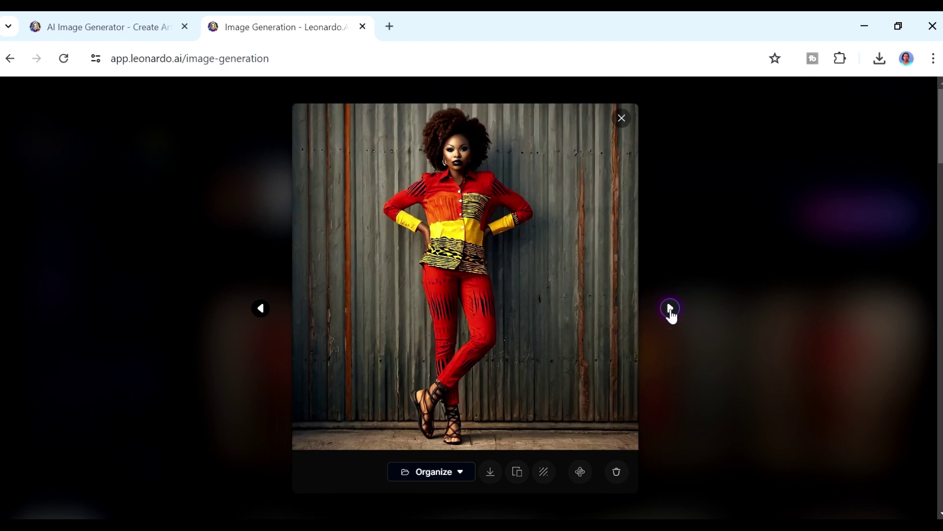
{"action": "left_click", "coordinate": [670, 309]}
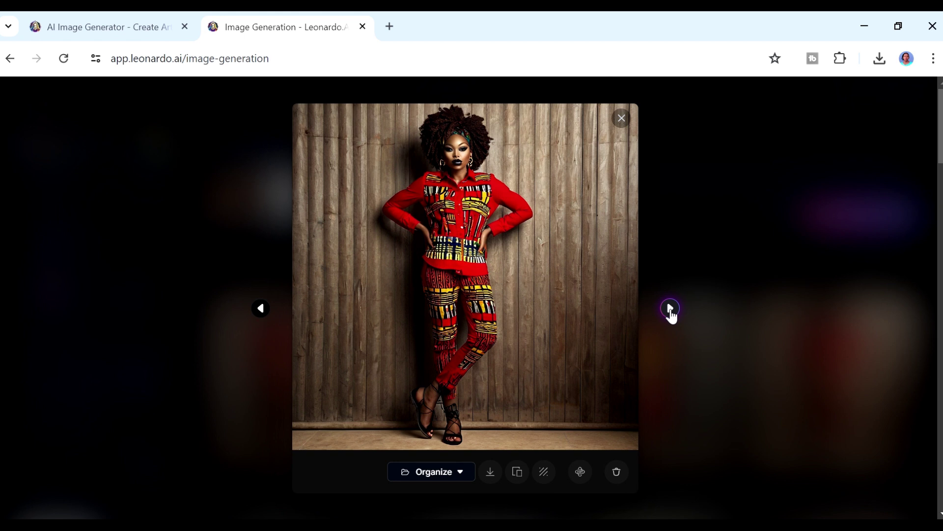
{"action": "left_click", "coordinate": [670, 308]}
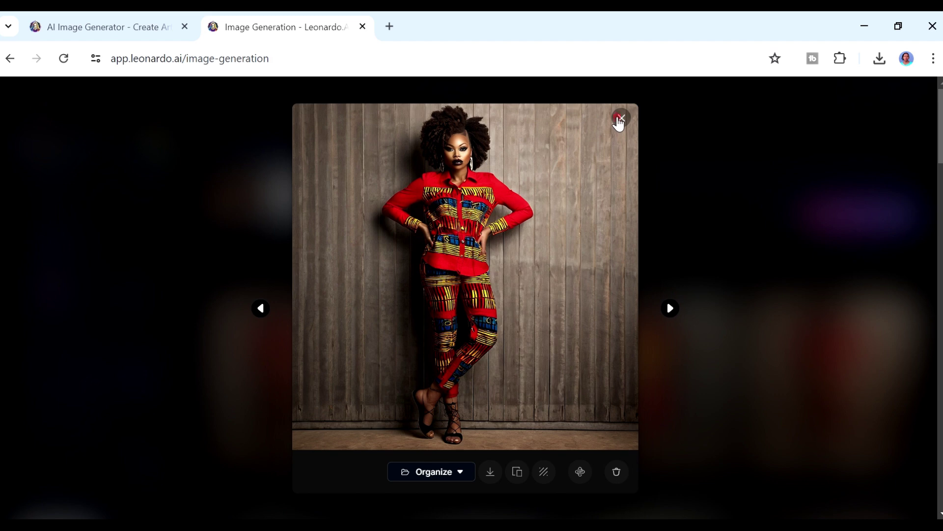
{"action": "left_click", "coordinate": [620, 119]}
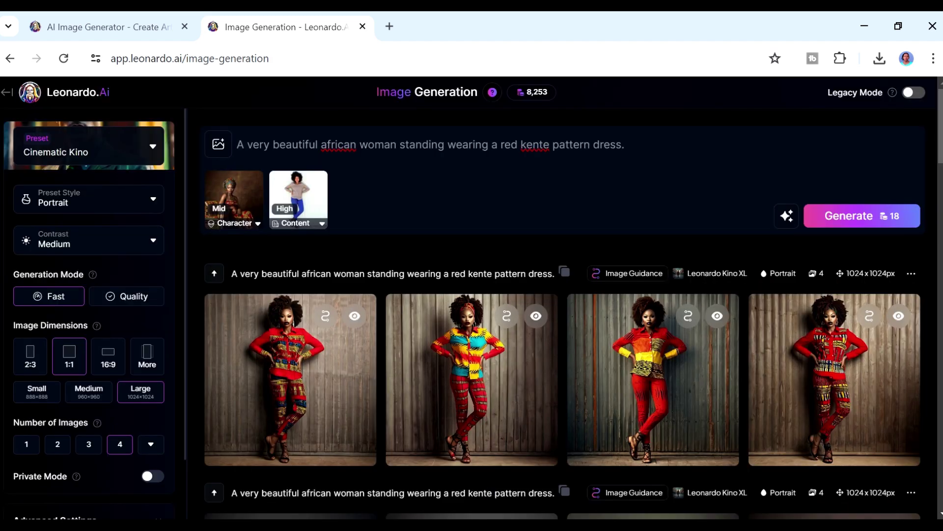
Add a Style Reference from your uploads, using the painting of the winged woman, and generate the images with all three references.
{"action": "left_click", "coordinate": [217, 147]}
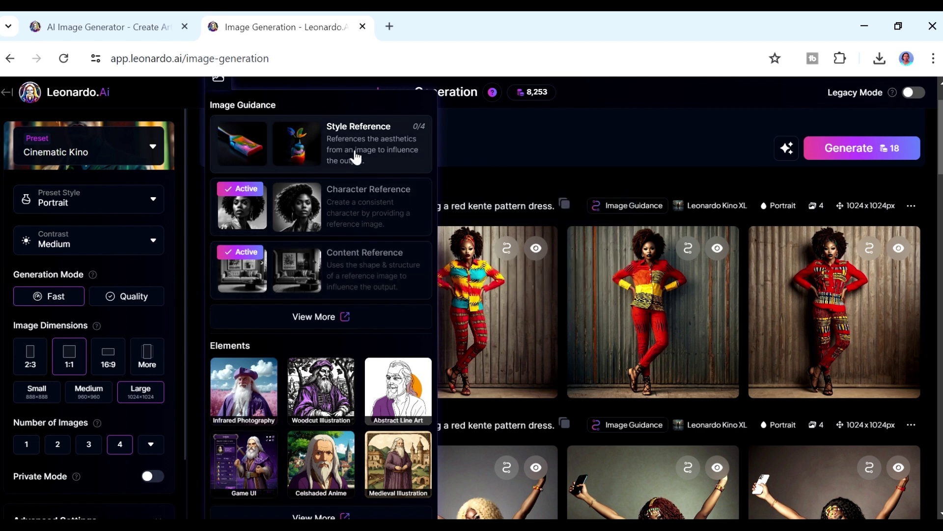
{"action": "left_click", "coordinate": [344, 137]}
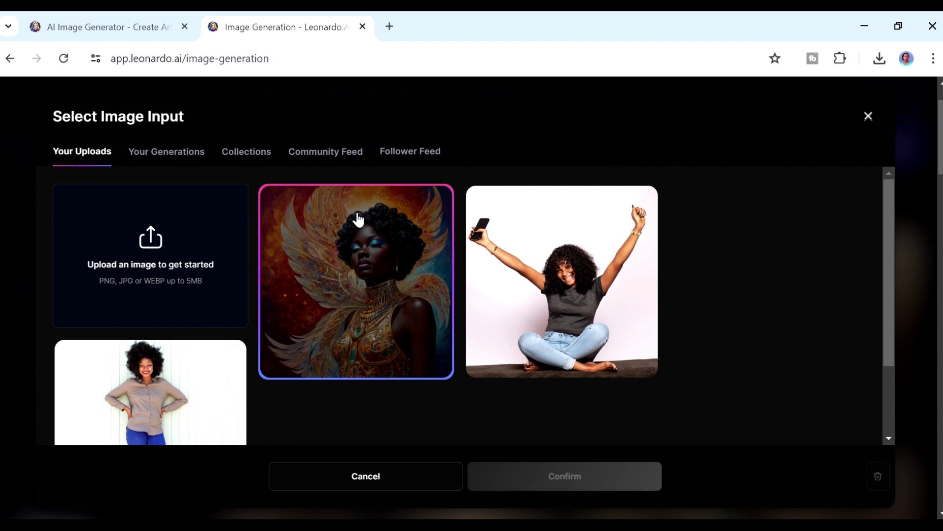
{"action": "left_click", "coordinate": [355, 238]}
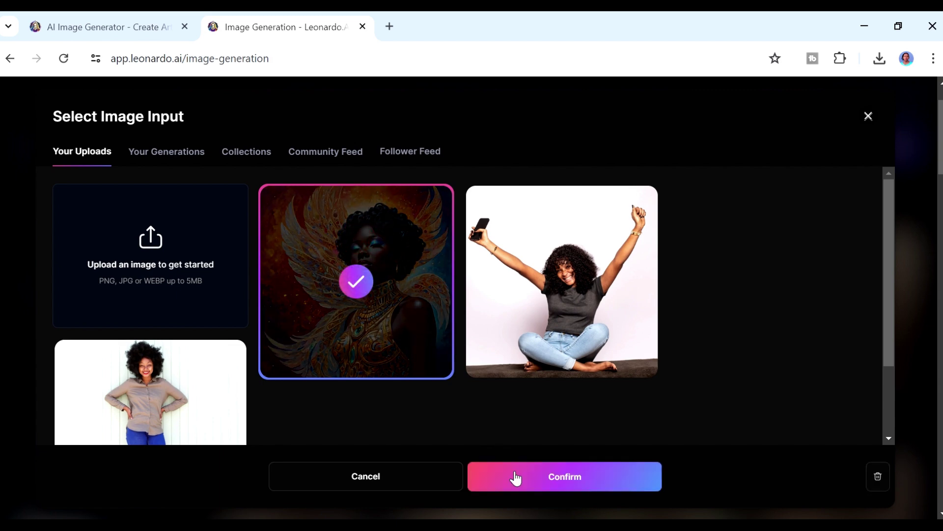
{"action": "left_click", "coordinate": [517, 478]}
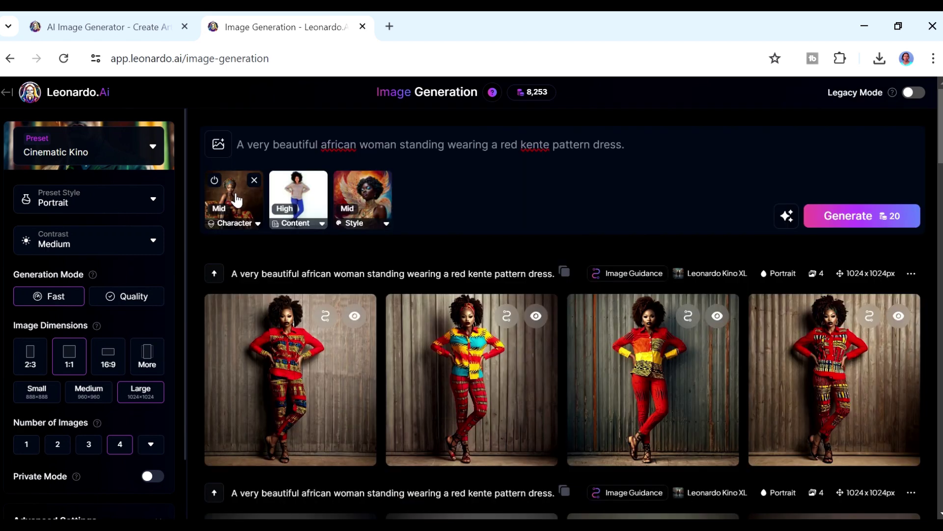
{"action": "mouse_move", "coordinate": [308, 201]}
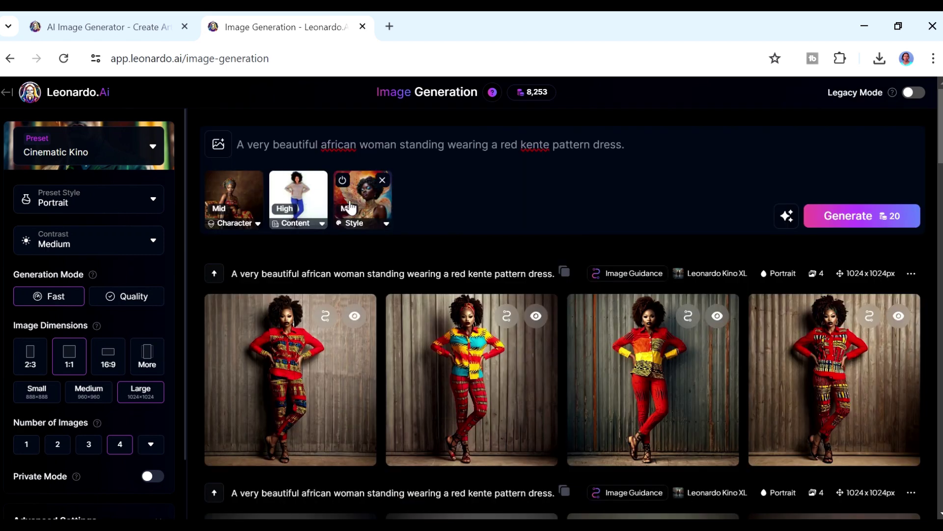
{"action": "left_click", "coordinate": [877, 216]}
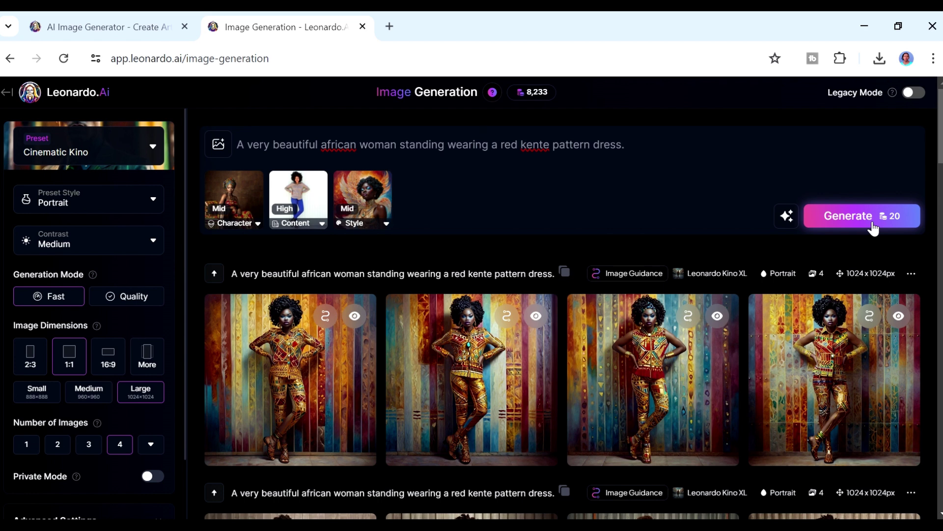
Examine the first two style-referenced images at full size, and check the strength options of the style reference.
{"action": "mouse_move", "coordinate": [374, 204]}
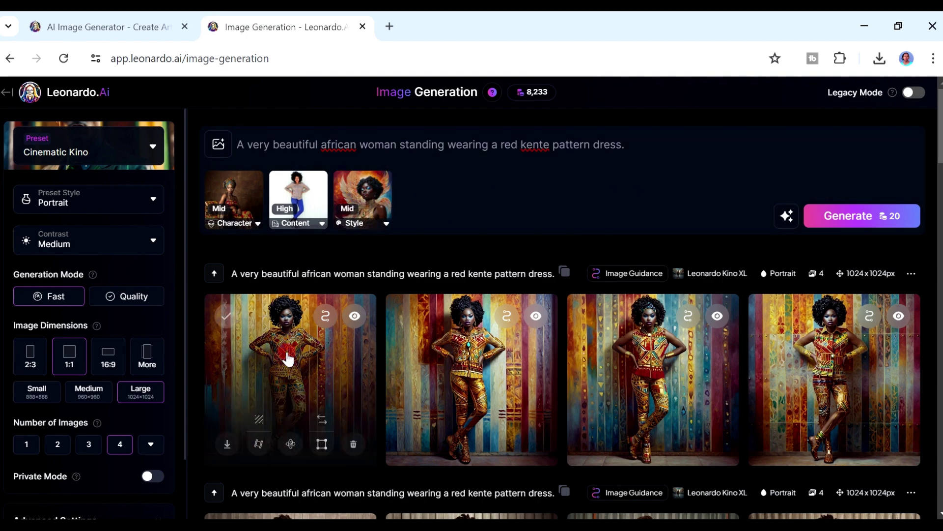
{"action": "left_click", "coordinate": [288, 359]}
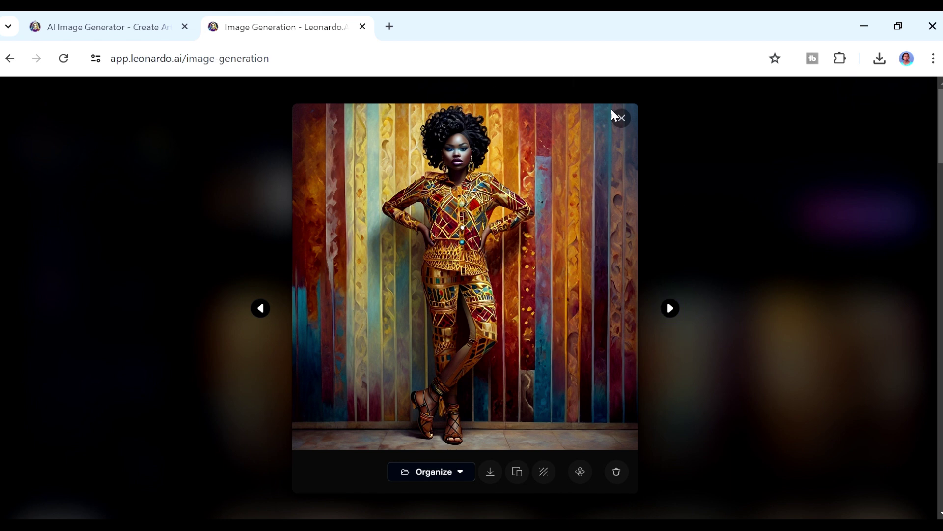
{"action": "left_click", "coordinate": [670, 308]}
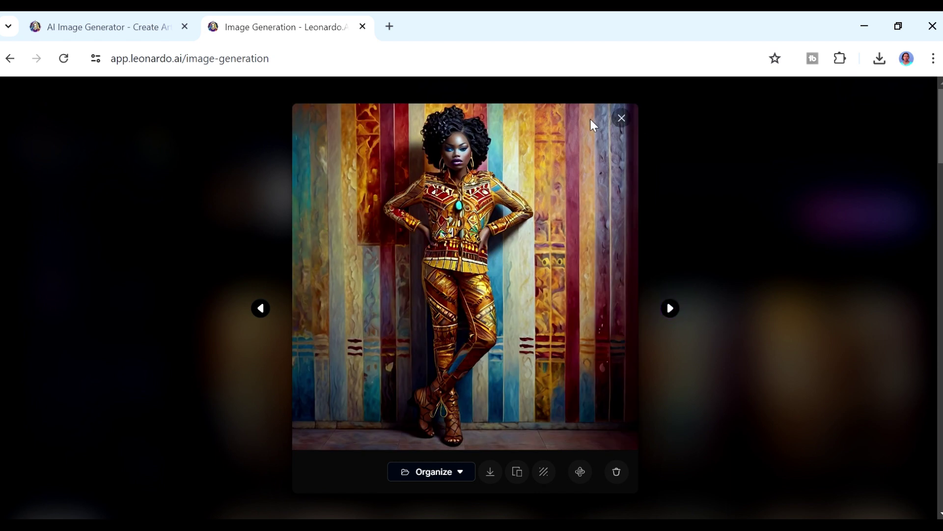
{"action": "left_click", "coordinate": [622, 118]}
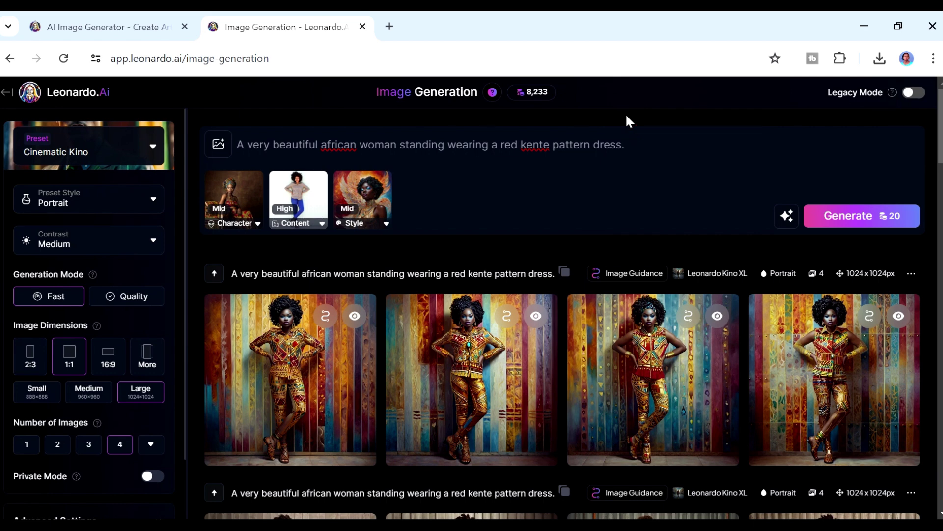
{"action": "left_click", "coordinate": [367, 195]}
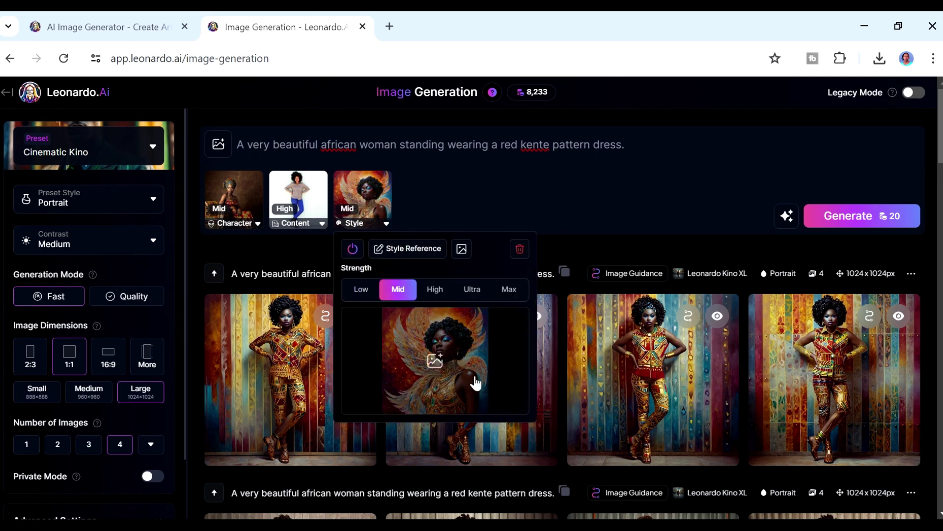
{"action": "left_click", "coordinate": [520, 221]}
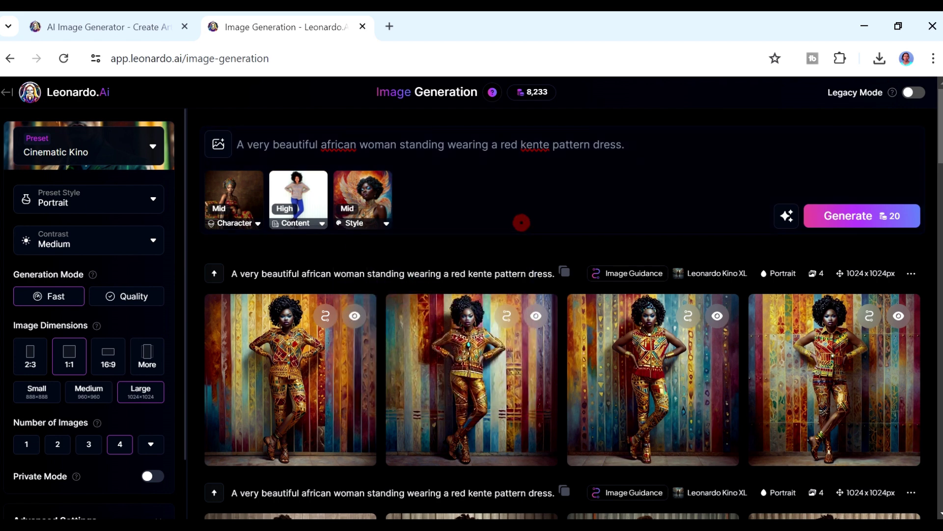
Go through all four style-referenced images at full size one after another to compare outfits and backgrounds, and close the viewer.
{"action": "left_click", "coordinate": [261, 366]}
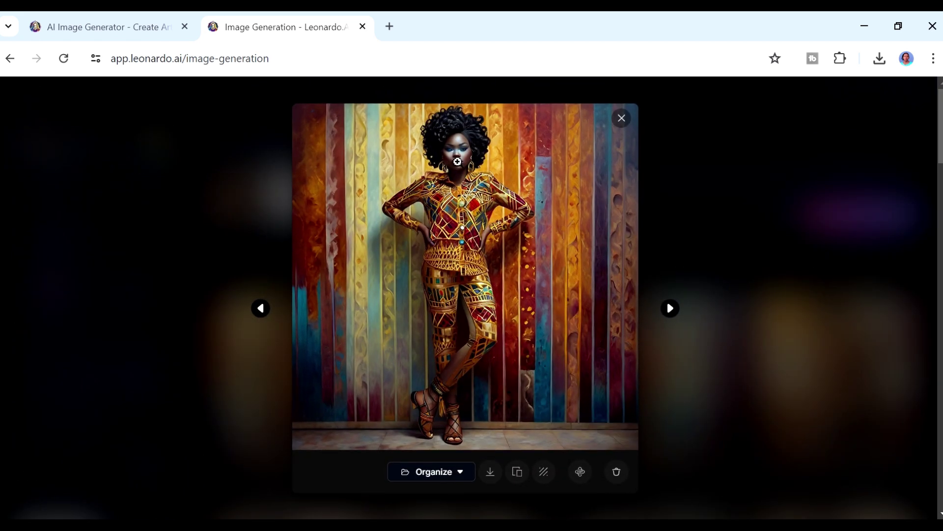
{"action": "left_click", "coordinate": [668, 309]}
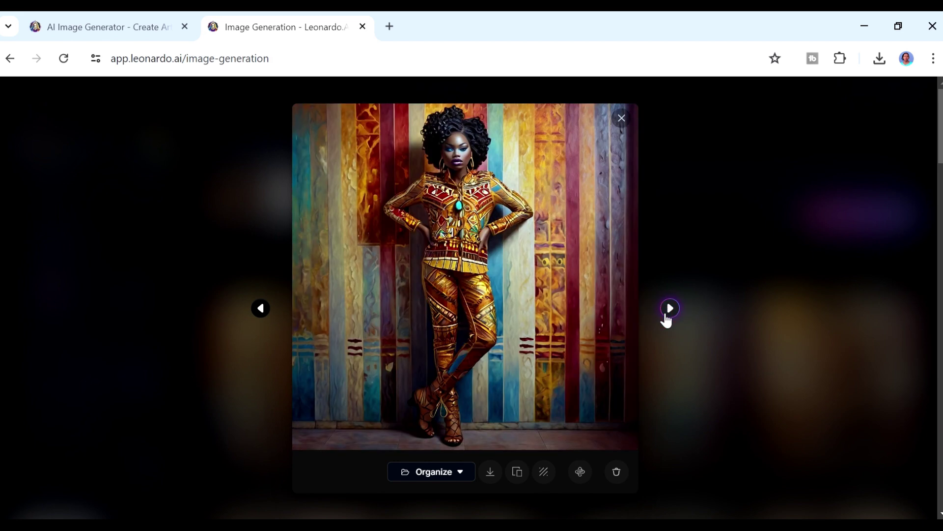
{"action": "key", "text": "Right"}
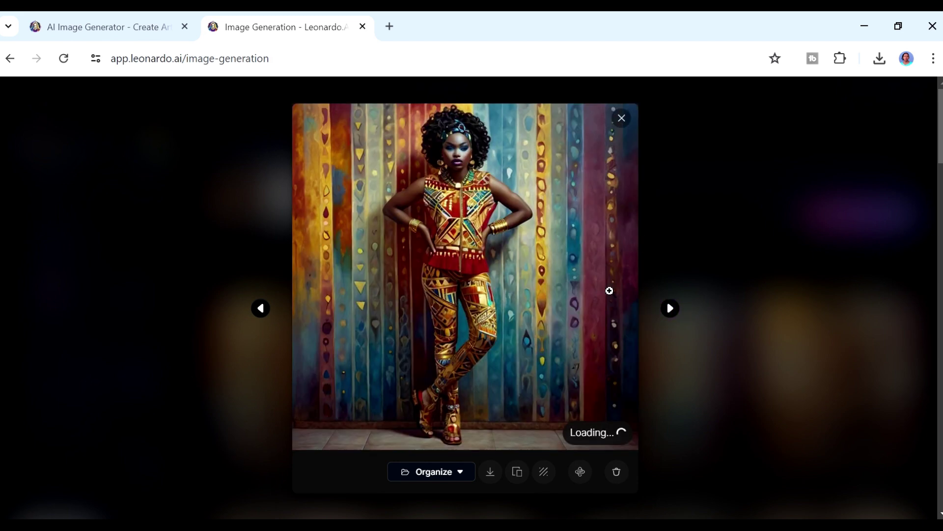
{"action": "left_click", "coordinate": [669, 310]}
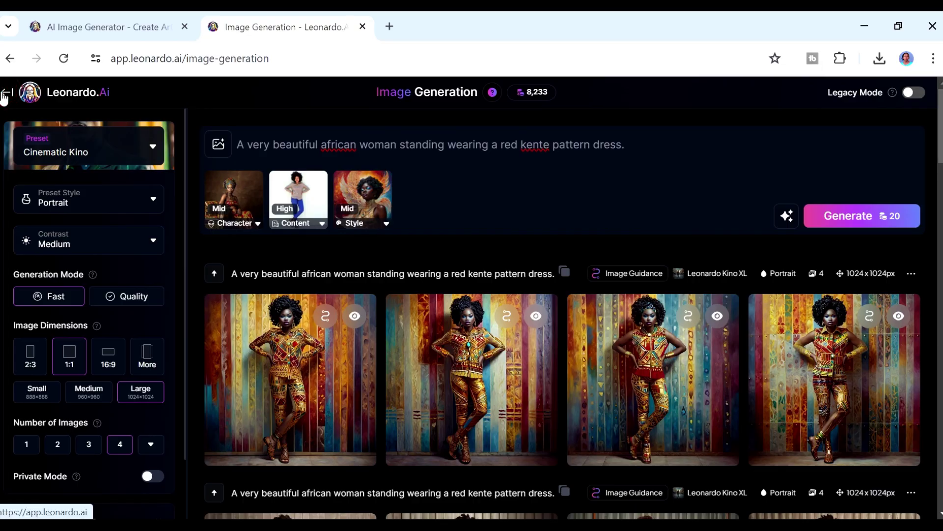
Return to the home page, open the Motion tool and start choosing its source image.
{"action": "left_click", "coordinate": [5, 96]}
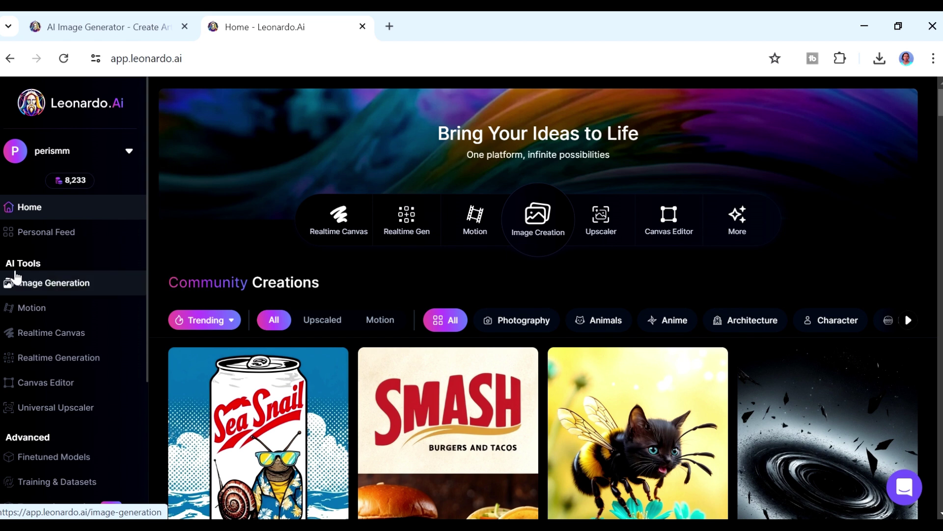
{"action": "left_click", "coordinate": [36, 309]}
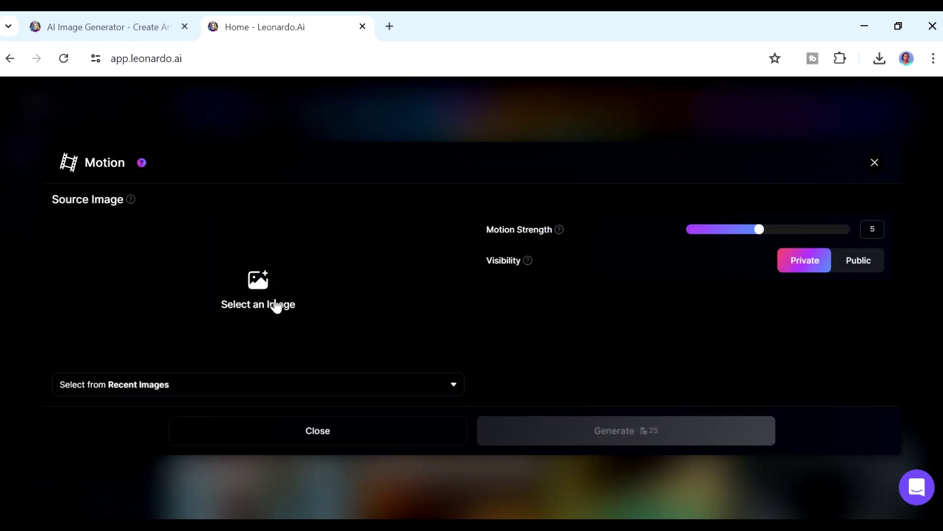
{"action": "left_click", "coordinate": [268, 287]}
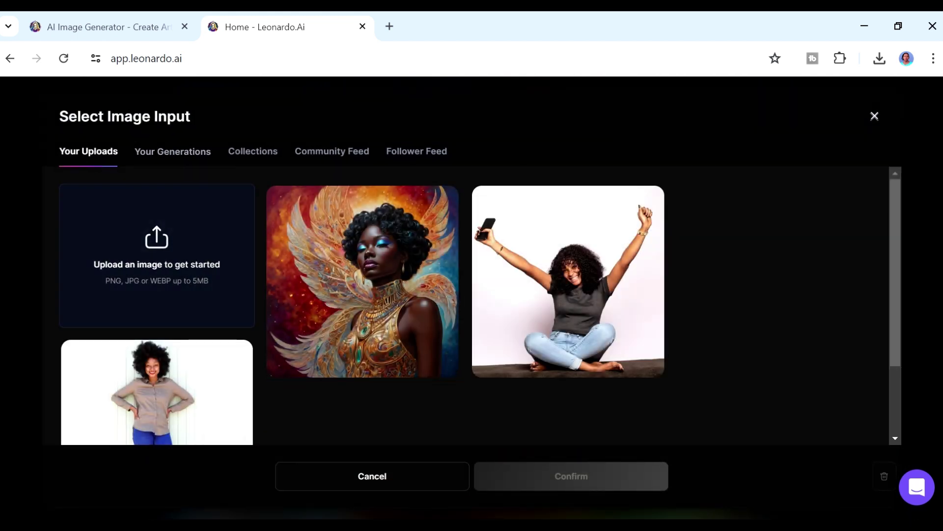
Look through your generations, the collections and the community feed as possible sources for the motion image.
{"action": "left_click", "coordinate": [174, 153]}
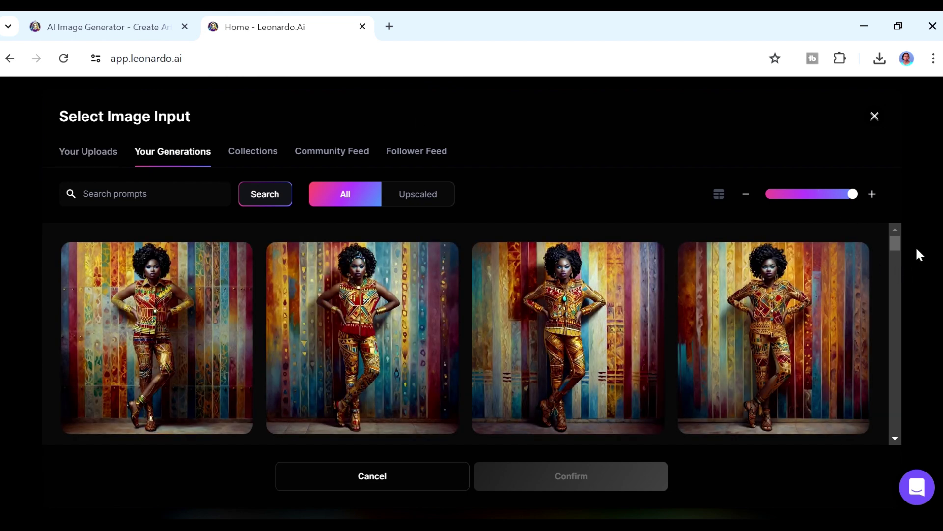
{"action": "left_click_drag", "start_coordinate": [900, 248], "coordinate": [904, 166]}
{"action": "left_click", "coordinate": [253, 153]}
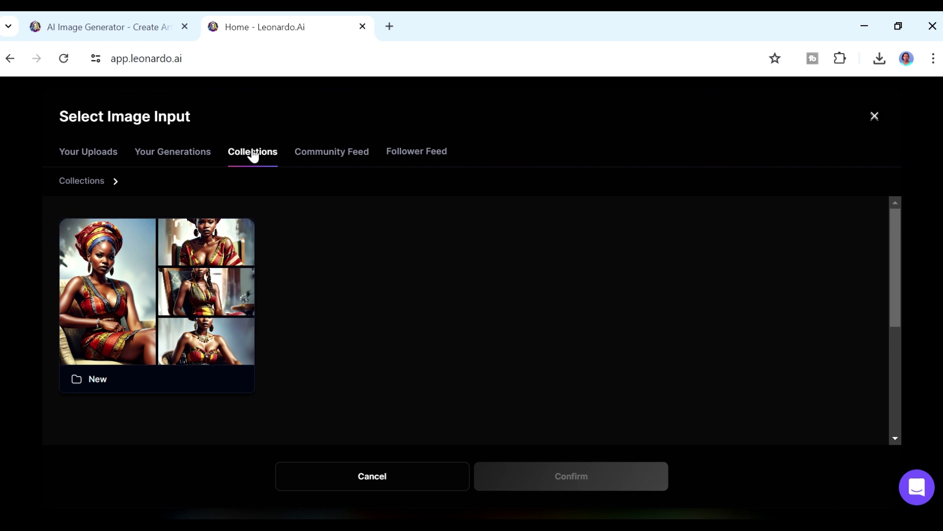
{"action": "left_click", "coordinate": [331, 151]}
Choose the generated portrait of the woman with a patterned headband against the woven red-and-orange backdrop as the motion source image.
{"action": "left_click", "coordinate": [152, 154]}
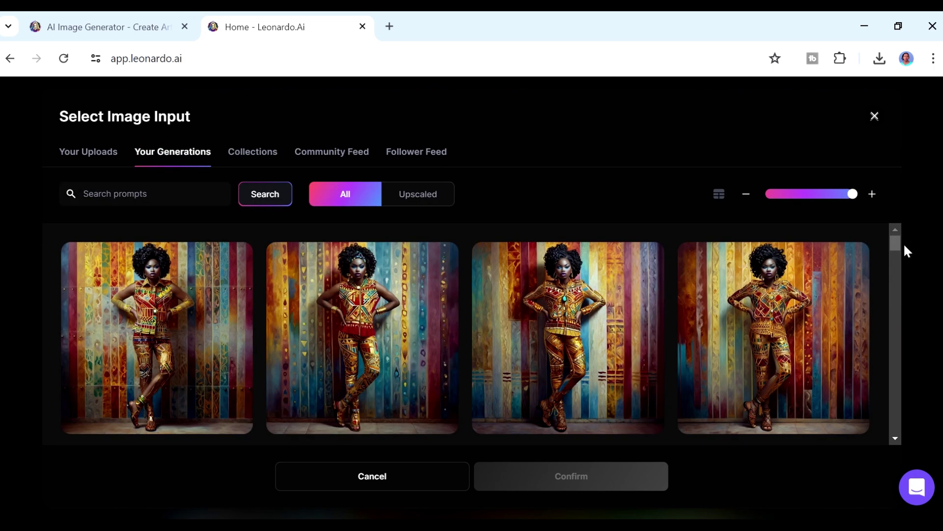
{"action": "left_click_drag", "start_coordinate": [900, 239], "coordinate": [897, 285]}
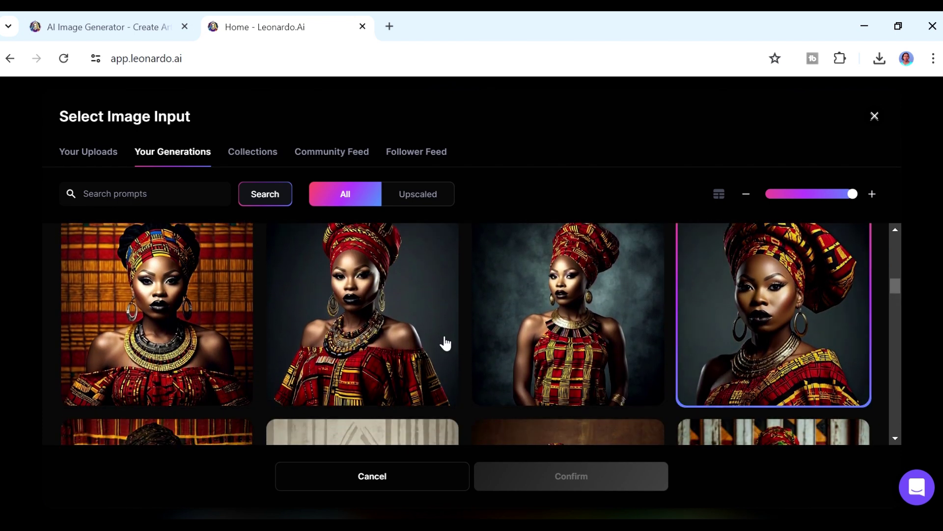
{"action": "left_click", "coordinate": [169, 331]}
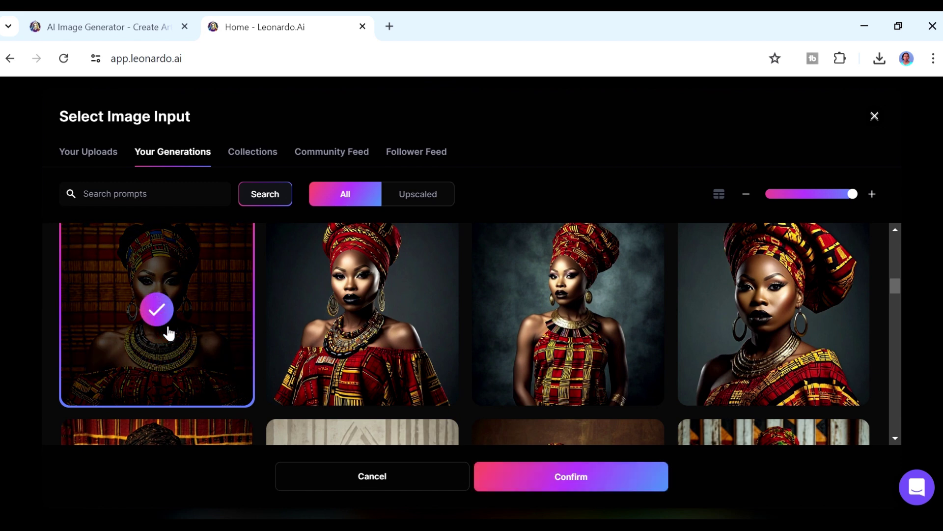
{"action": "left_click", "coordinate": [561, 475]}
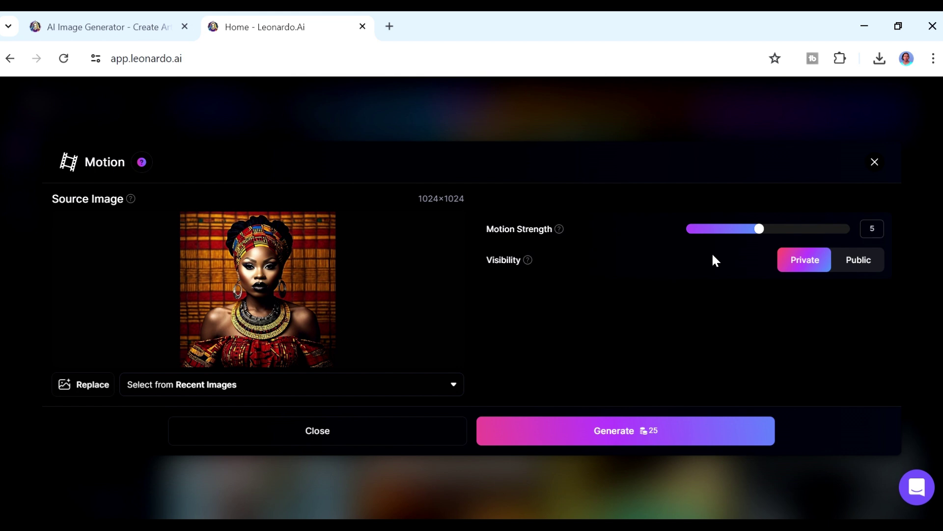
Generate the motion video with strength 5 and private visibility, and open the finished video at full size.
{"action": "left_click", "coordinate": [566, 428]}
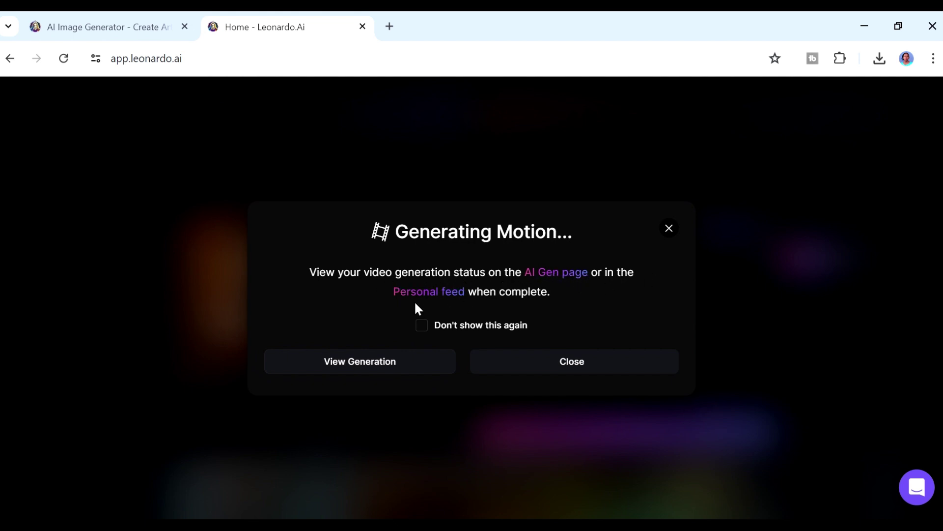
{"action": "left_click", "coordinate": [406, 366]}
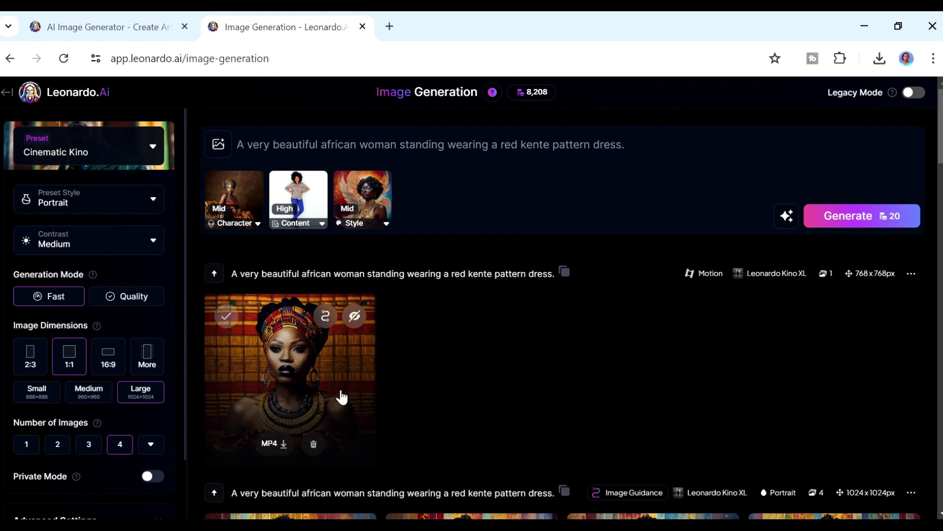
{"action": "left_click", "coordinate": [288, 371]}
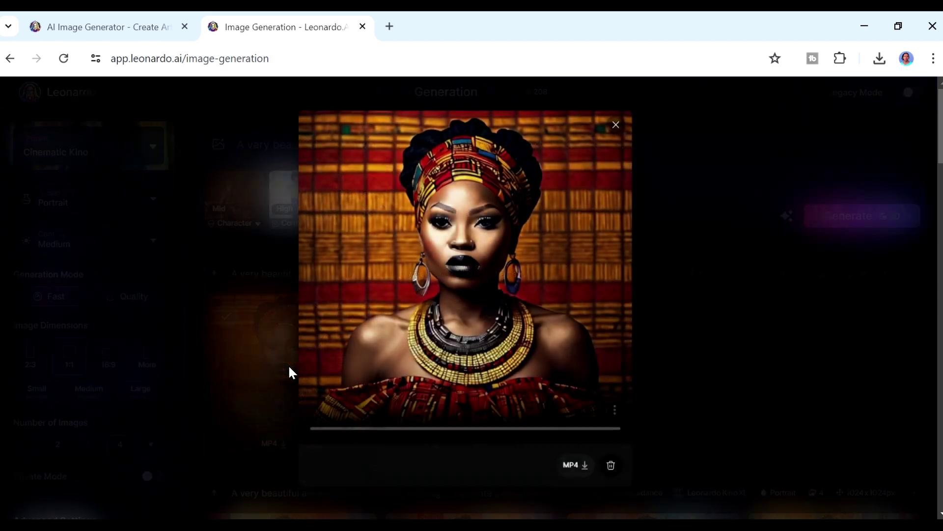